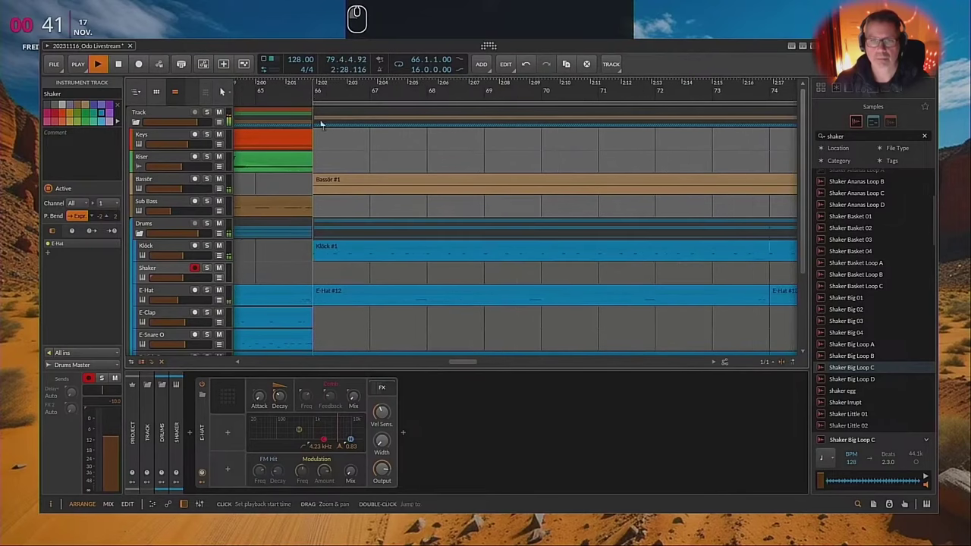
# - Create a one-bar clip at bar 66 on the Shaker track and loop it out to a length of 16 bars
pyautogui.doubleClick(326, 265)
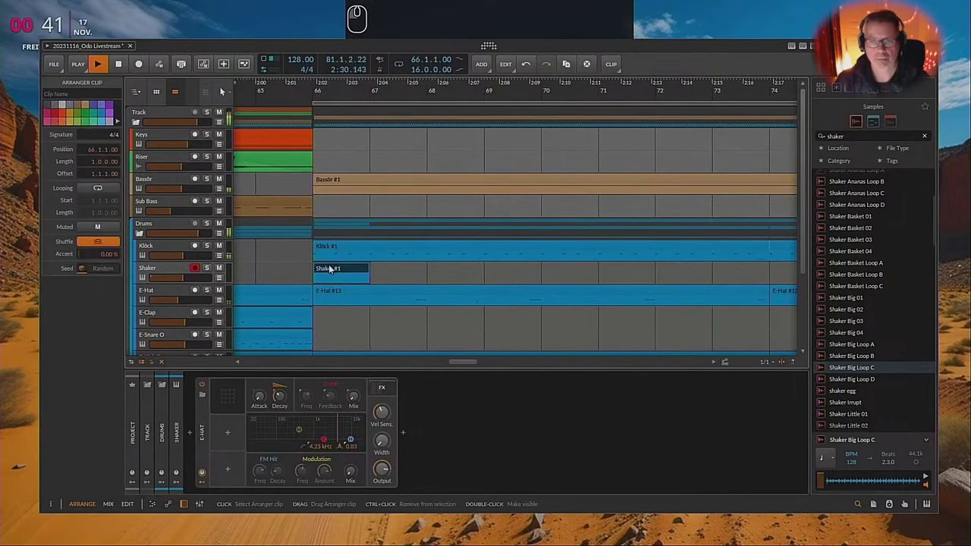
pyautogui.scroll(-5, 248, 279)
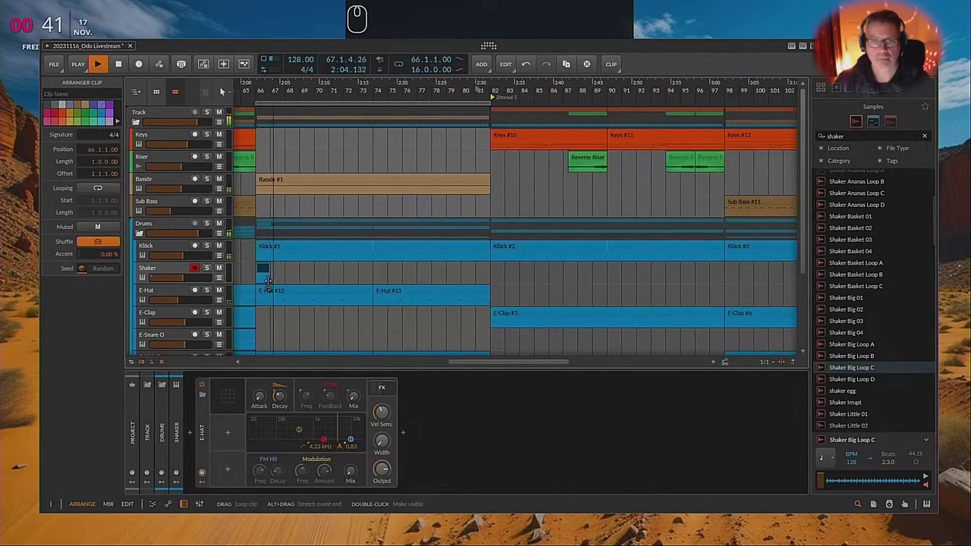
pyautogui.moveTo(267, 281); pyautogui.dragTo(506, 270)
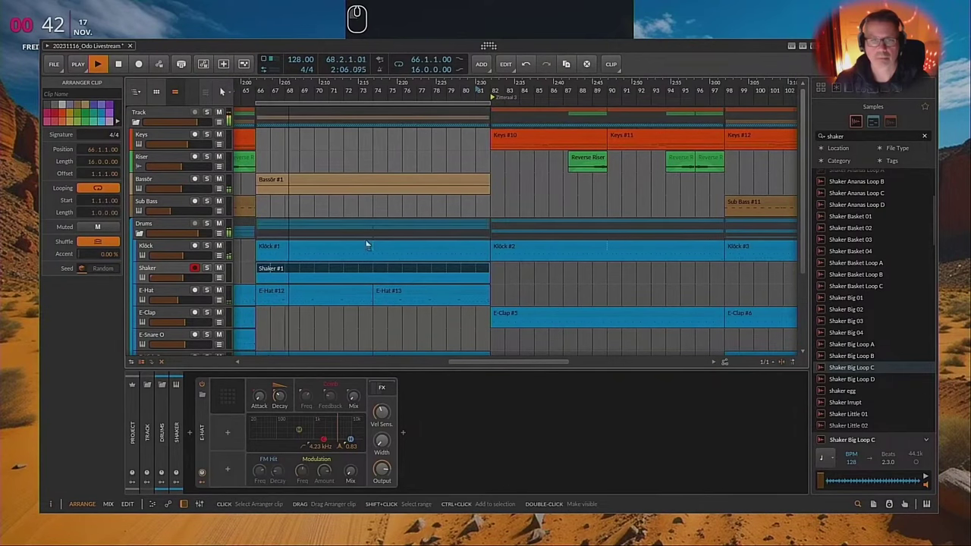
# - Open the Shaker clip for note editing, show E-Hat's FX chain, and draw a sixteenth-length C3 note at 1.1
pyautogui.doubleClick(271, 271)
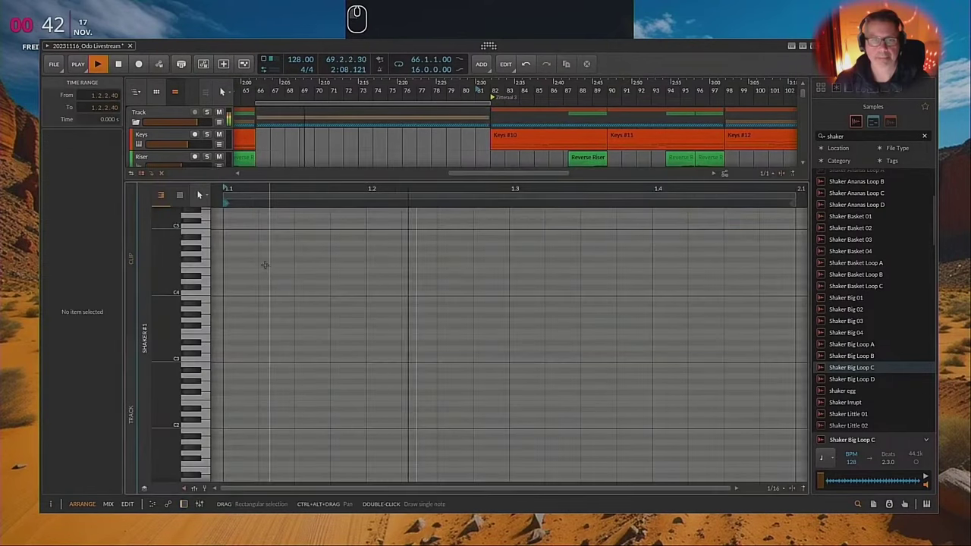
pyautogui.hotkey('shift', 'Tab')
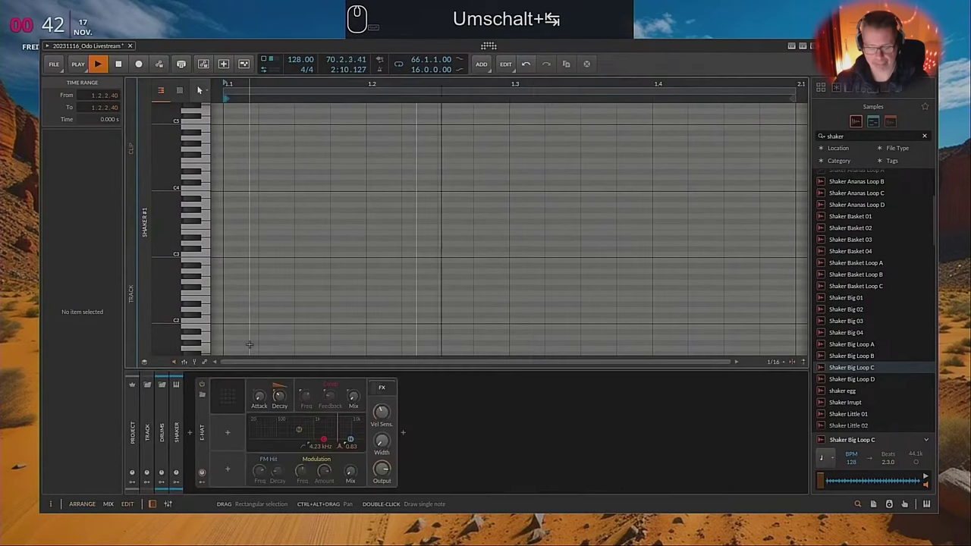
pyautogui.click(378, 386)
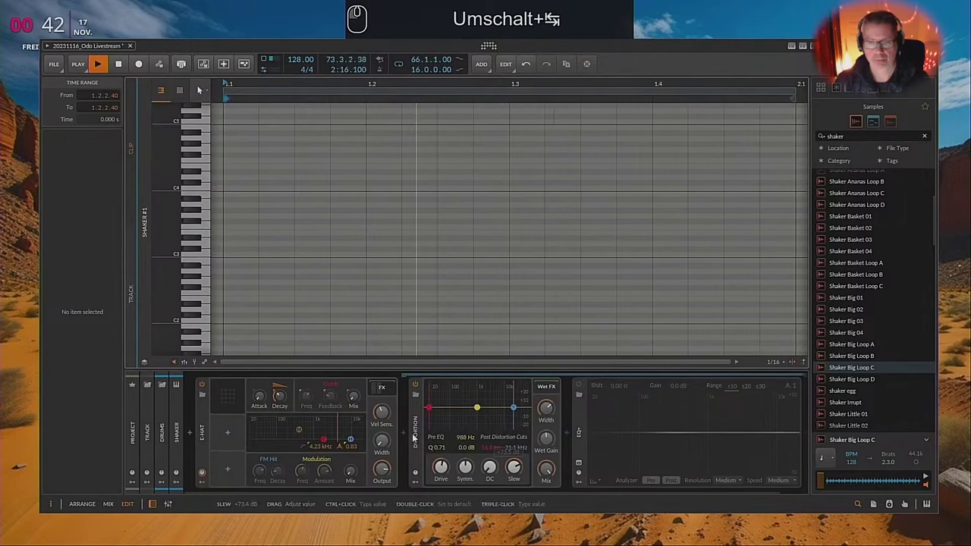
pyautogui.doubleClick(236, 256)
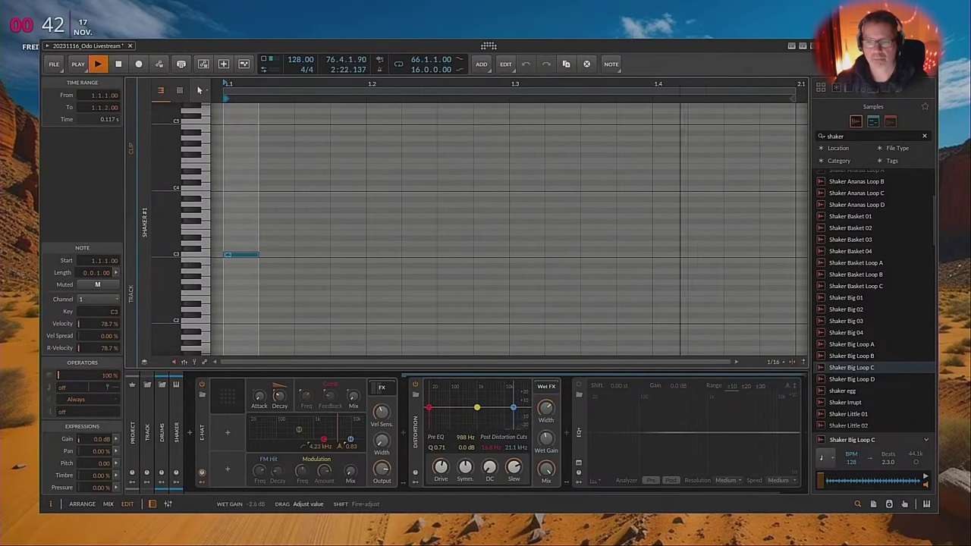
# - Set the Distortion's slew to about 76 dB, pre-EQ bell to 5.41 kHz at -10.9 dB, and post cuts to about 92 Hz and 16.4 kHz
pyautogui.moveTo(545, 437); pyautogui.dragTo(545, 446)
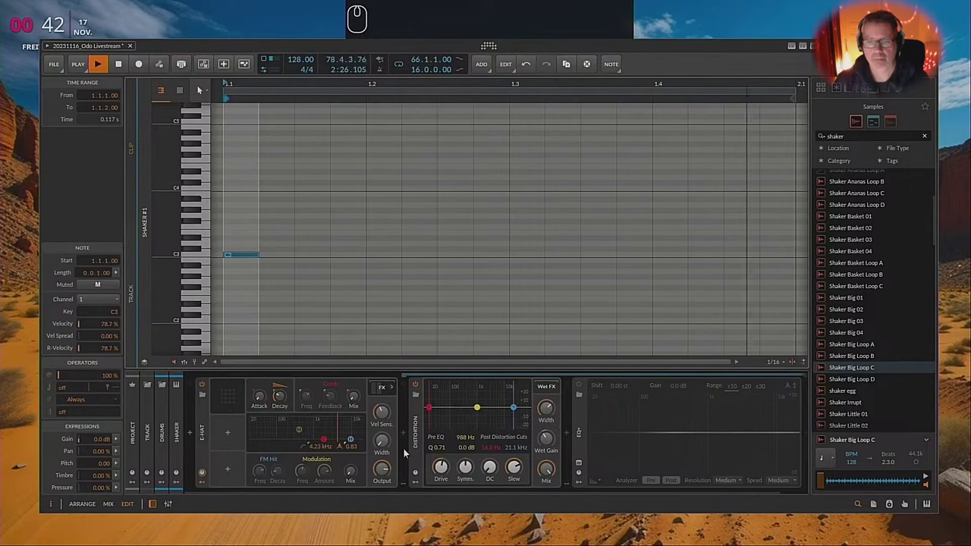
pyautogui.click(413, 387)
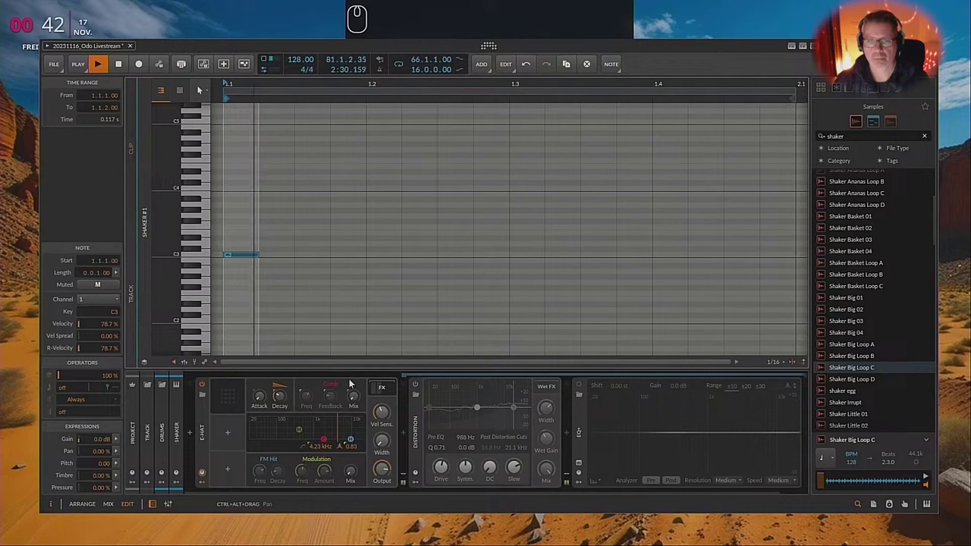
pyautogui.click(415, 385)
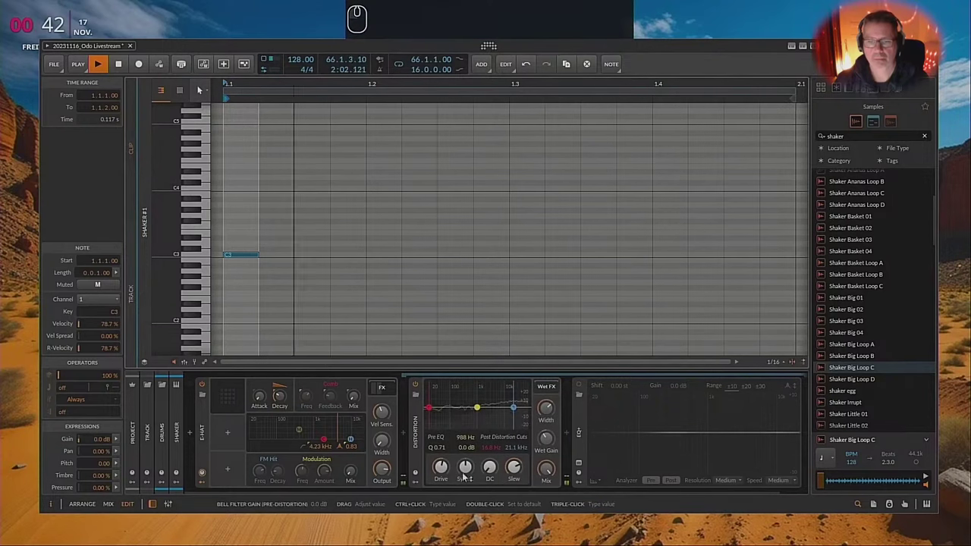
pyautogui.moveTo(440, 468); pyautogui.dragTo(441, 464)
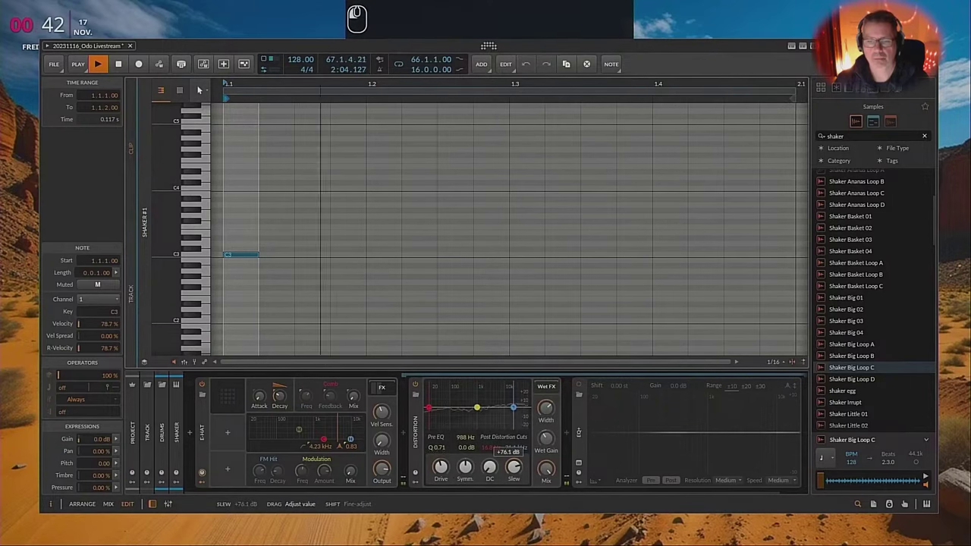
pyautogui.moveTo(455, 413); pyautogui.dragTo(509, 411)
# - Lengthen the C3 note to two sixteenths and adjust E-Hat's decay
pyautogui.moveTo(257, 256); pyautogui.dragTo(295, 257)
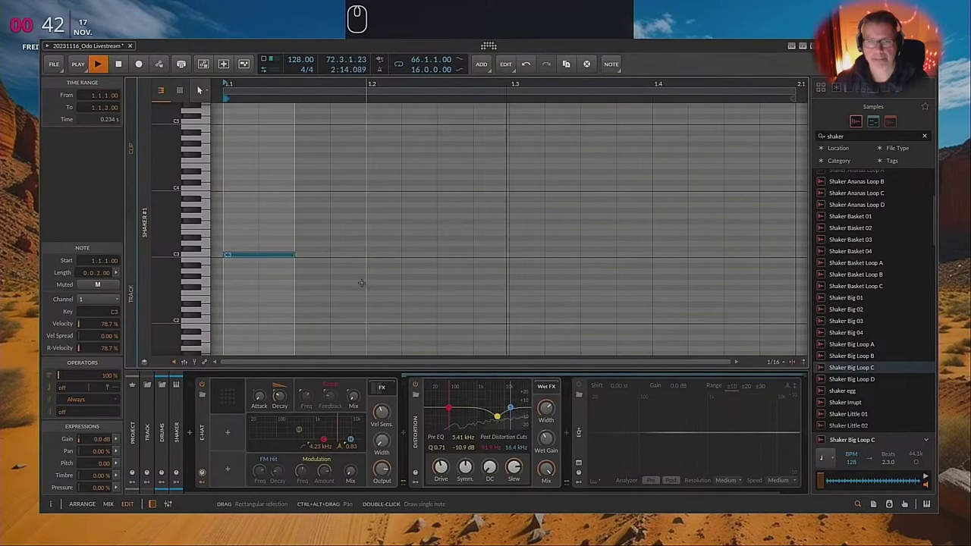
pyautogui.moveTo(279, 404); pyautogui.dragTo(280, 395)
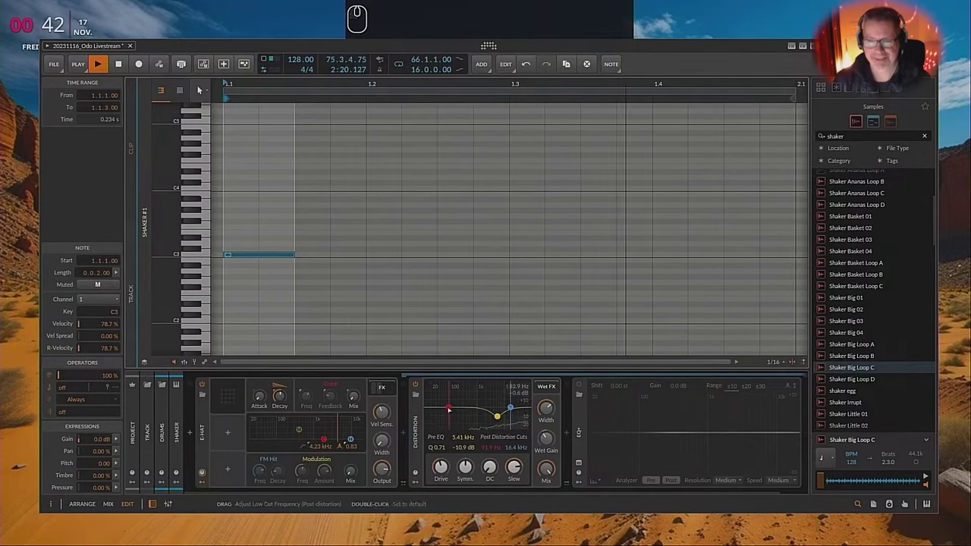
# - Raise the Distortion's low-cut frequency and switch on EQ+ with a low-cut band at 197 Hz
pyautogui.moveTo(448, 408); pyautogui.dragTo(461, 409)
pyautogui.click(578, 385)
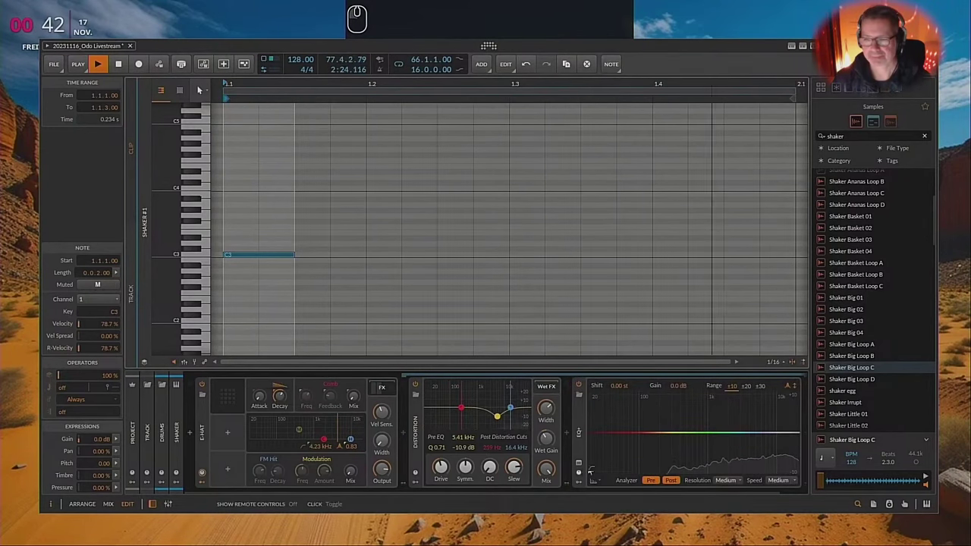
pyautogui.moveTo(604, 454); pyautogui.dragTo(659, 472)
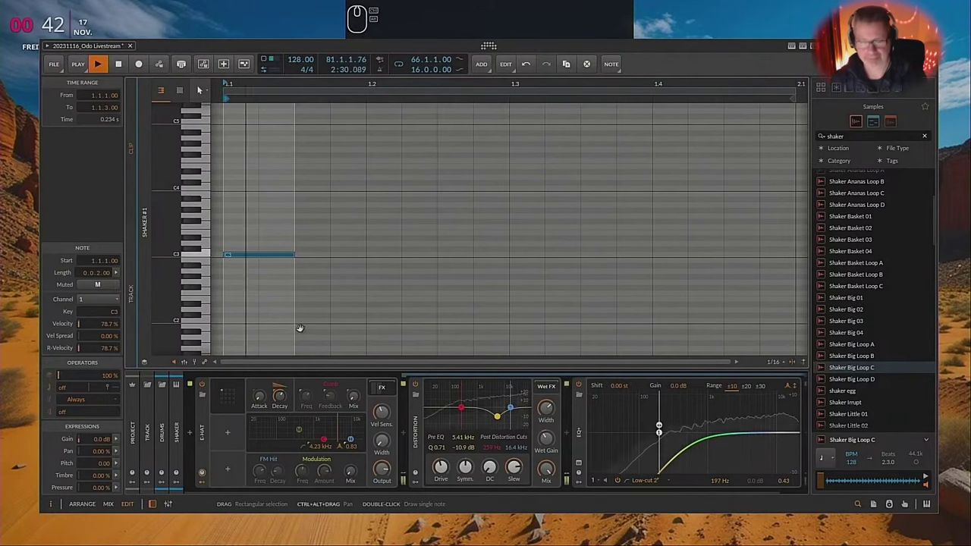
# - Show the velocity lane below the notes and copy the C3 note to beat 1.3
pyautogui.hotkey('ctrl', 'alt', 'e')
pyautogui.scroll(-3, 319, 235)
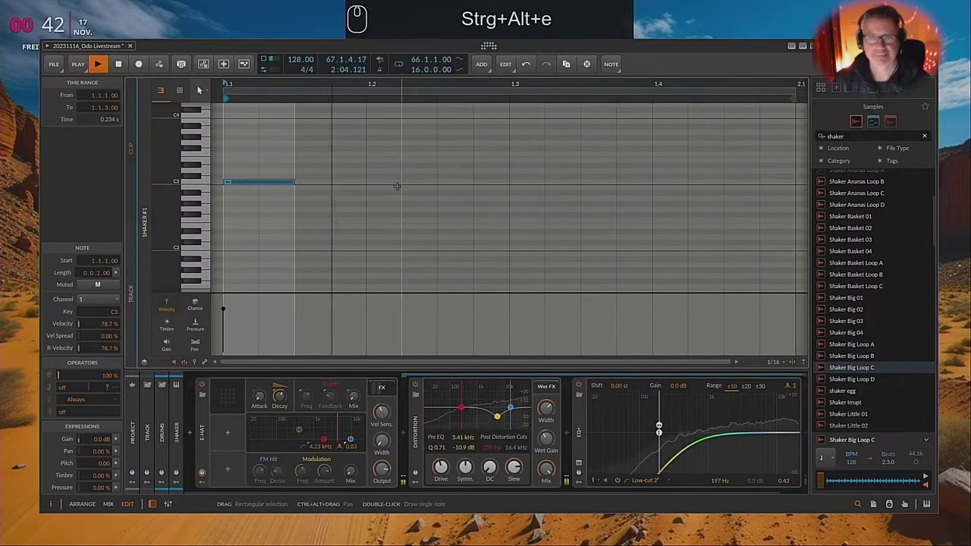
pyautogui.moveTo(266, 180); pyautogui.dragTo(547, 182)
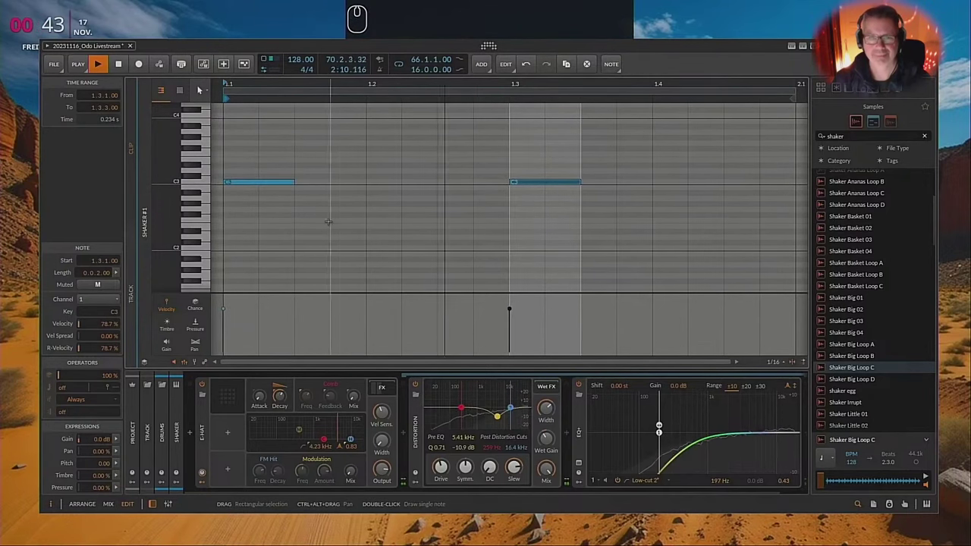
# - Copy the first C3 note down to G2, place it at 1.1.3, and shorten both notes to one sixteenth
pyautogui.moveTo(274, 182); pyautogui.dragTo(413, 211)
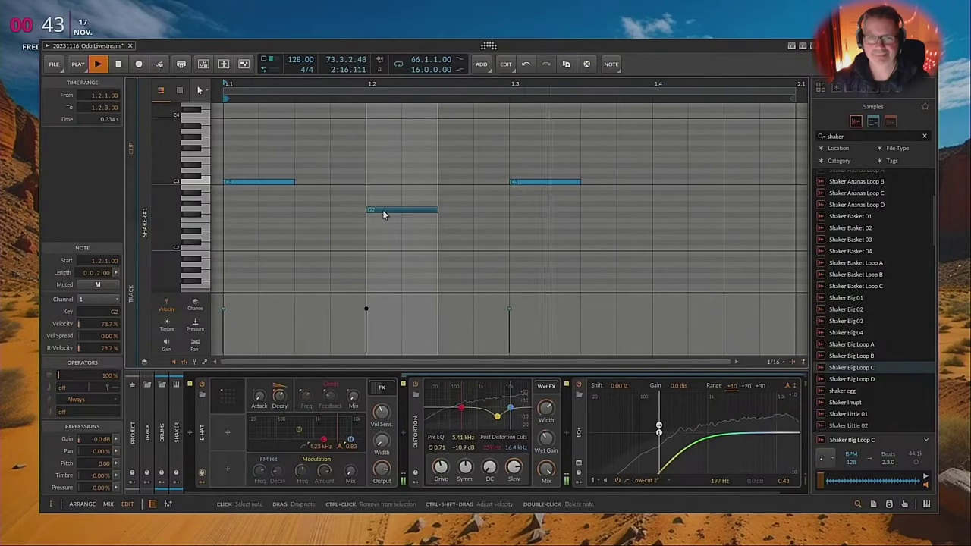
pyautogui.doubleClick(321, 216)
pyautogui.moveTo(321, 217); pyautogui.dragTo(258, 183)
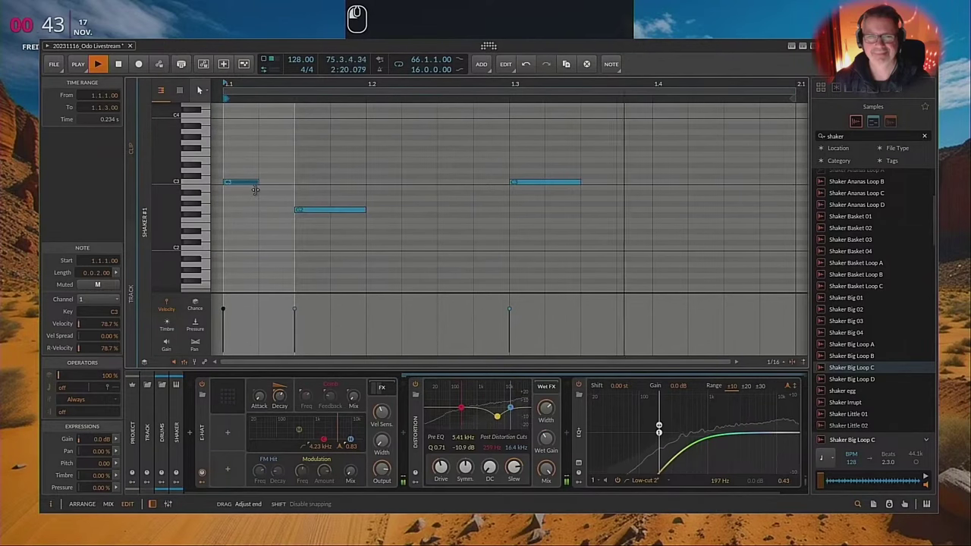
pyautogui.moveTo(364, 210); pyautogui.dragTo(330, 210)
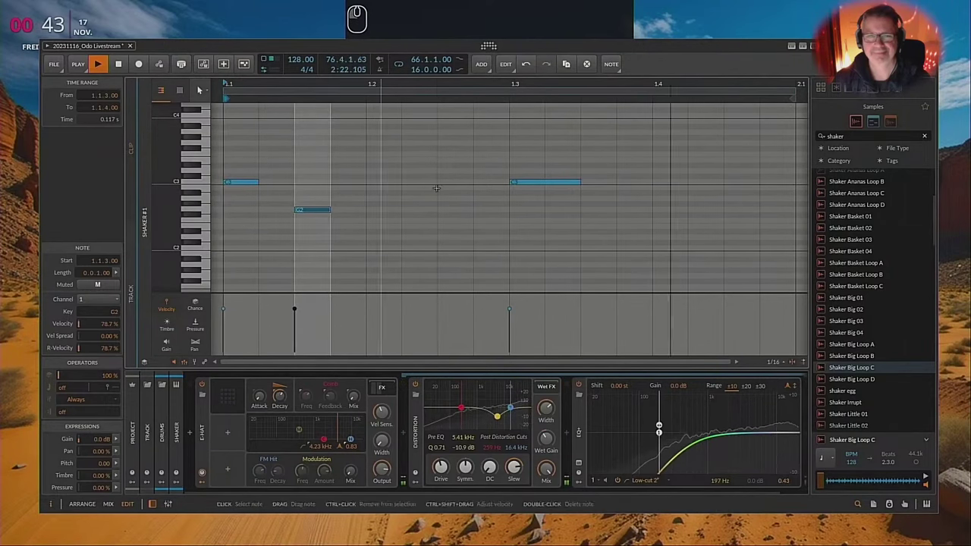
# - Delete the C3 note at beat 1.3 and lower the G2 note's velocity to 50.4 %
pyautogui.click(553, 182)
pyautogui.press('Delete')
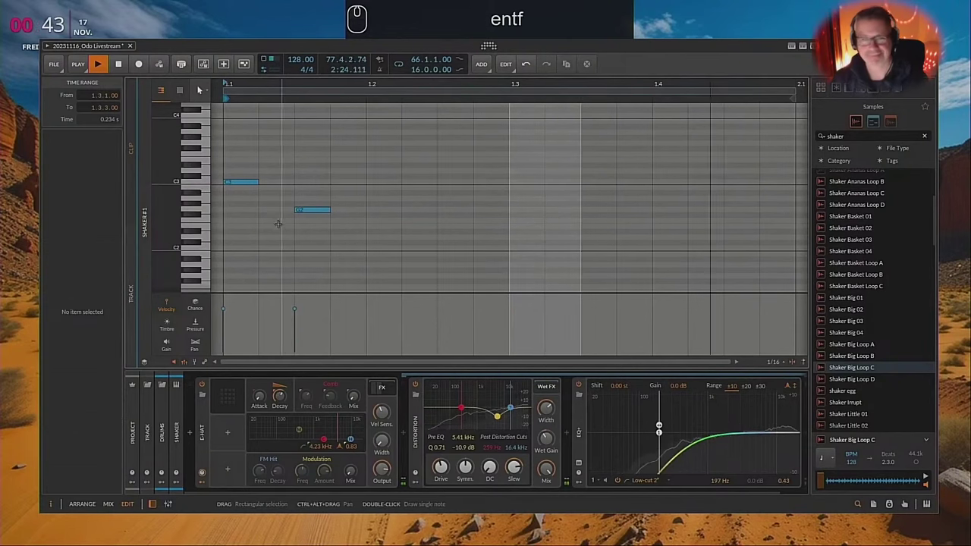
pyautogui.moveTo(294, 310); pyautogui.dragTo(299, 336)
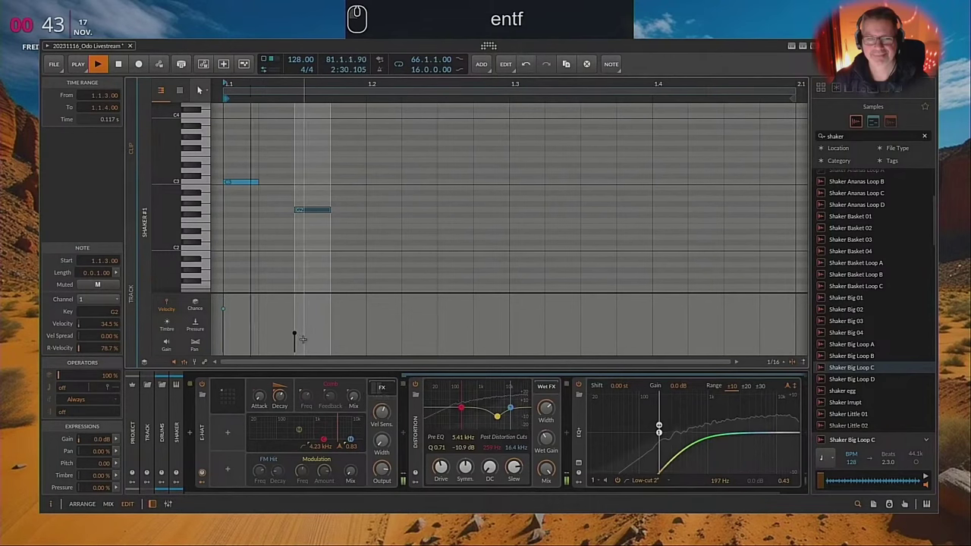
pyautogui.moveTo(292, 332); pyautogui.dragTo(293, 319)
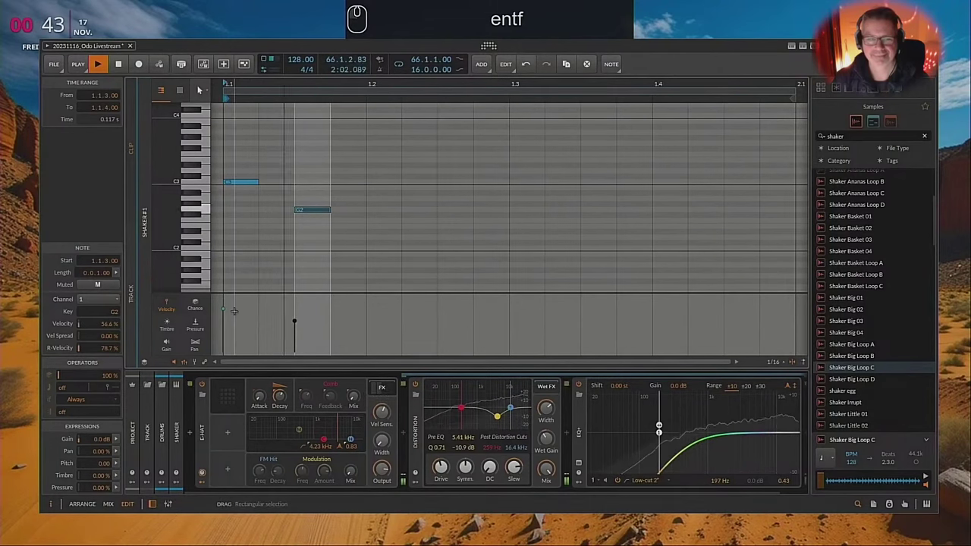
pyautogui.moveTo(294, 320); pyautogui.dragTo(295, 323)
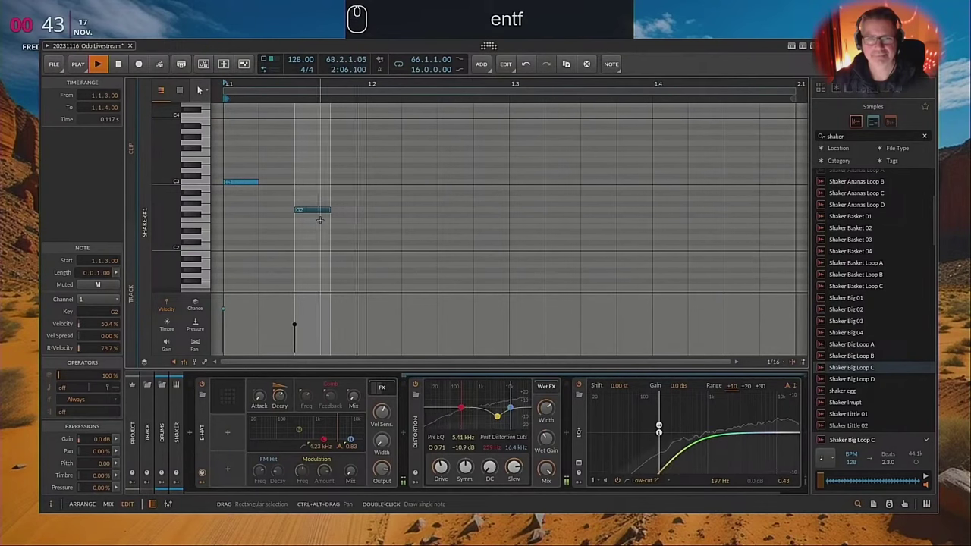
# - Select the C3 and G2 notes across the first beat and duplicate them three times to fill the bar
pyautogui.moveTo(313, 214); pyautogui.dragTo(385, 182)
pyautogui.press('Delete')
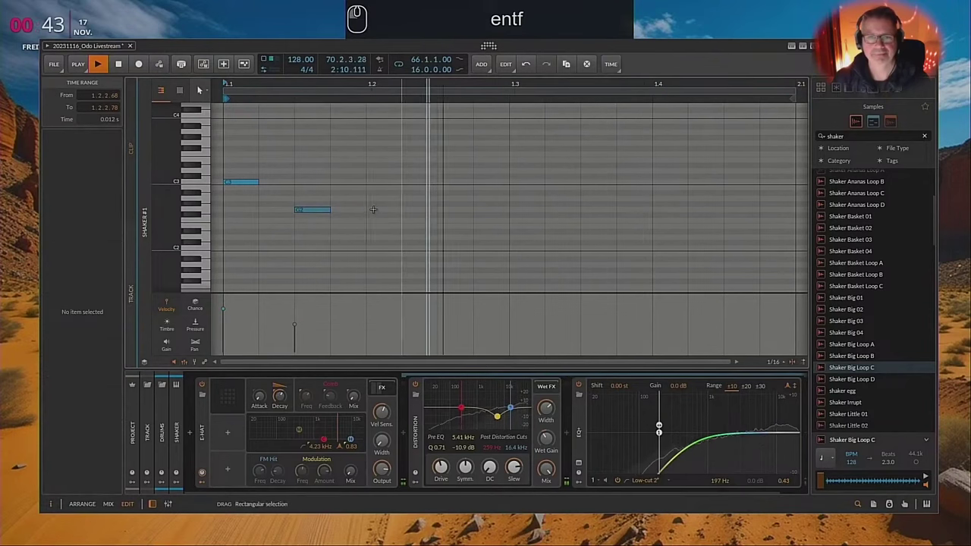
pyautogui.moveTo(369, 216); pyautogui.dragTo(234, 183)
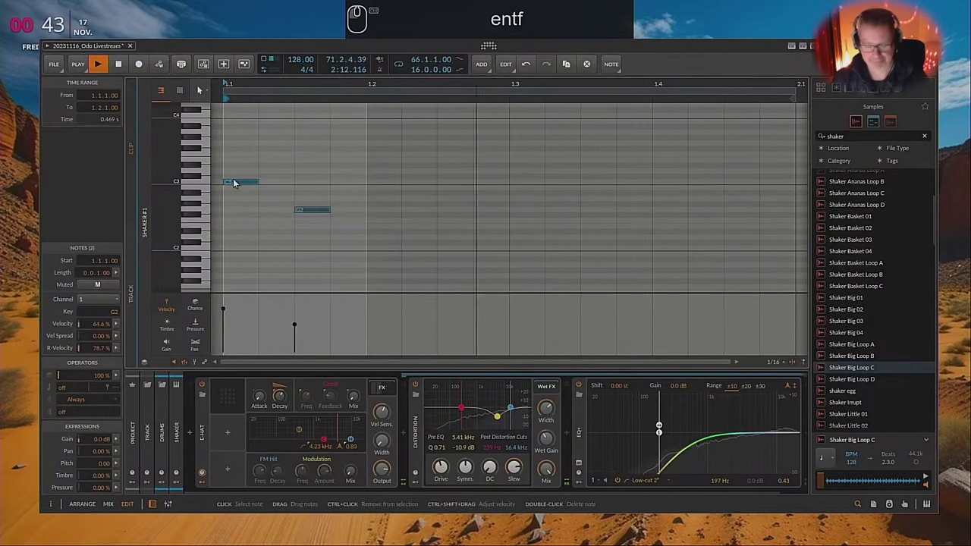
pyautogui.hotkey('ctrl', 'd')
pyautogui.hotkey('ctrl', 'd')
pyautogui.hotkey('ctrl', 'd')
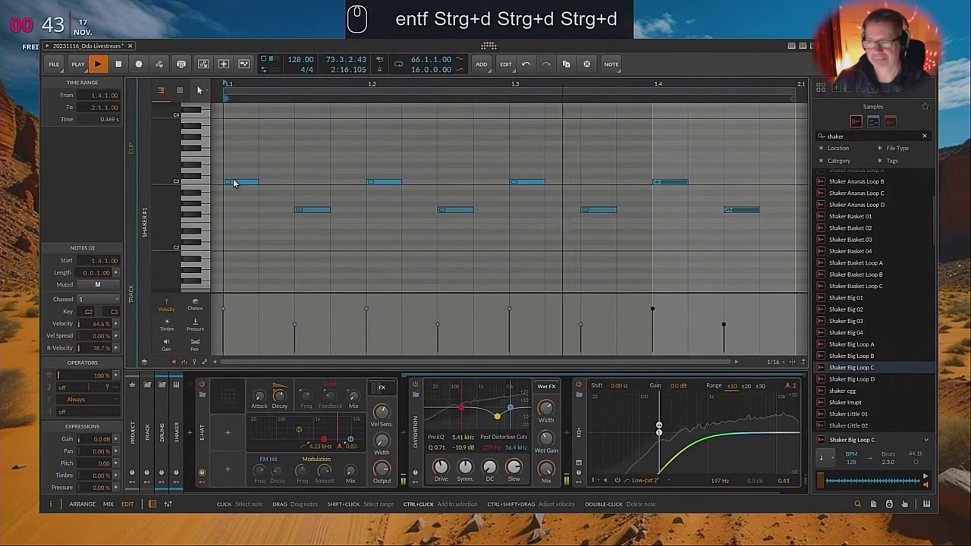
# - Shift the notes at 1.1.3, 1.2.1, 1.2.3, 1.3.1 and 1.3.3 slightly late off the grid
pyautogui.click(311, 211)
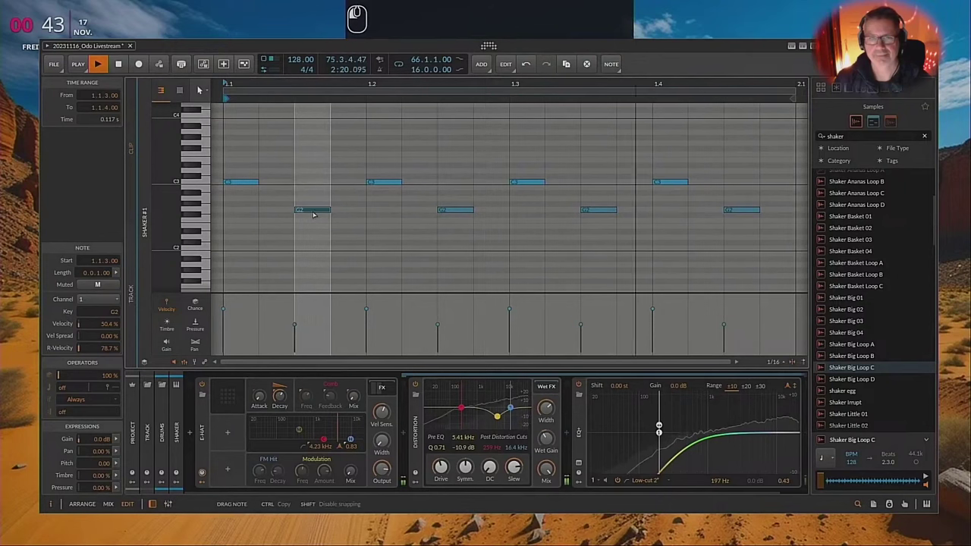
pyautogui.moveTo(311, 212); pyautogui.dragTo(316, 211)
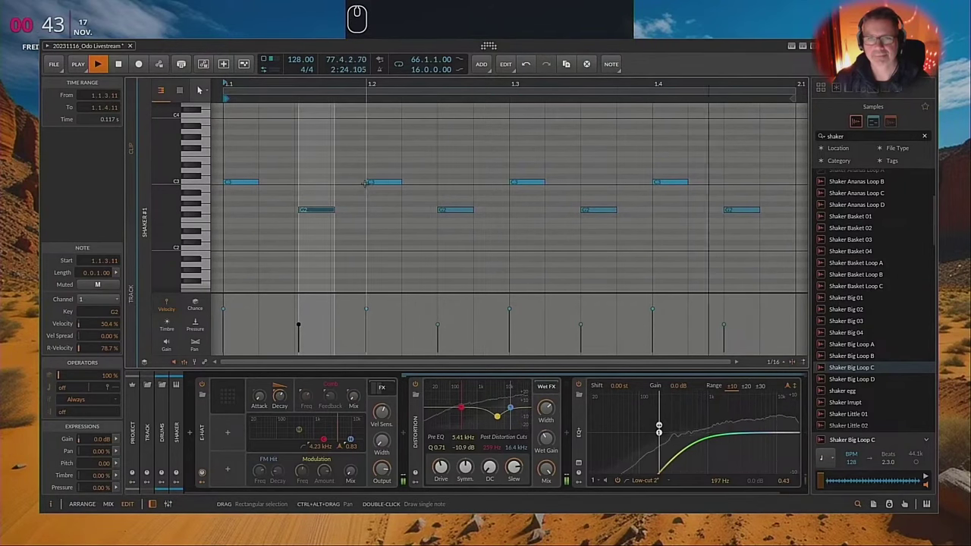
pyautogui.moveTo(370, 182); pyautogui.dragTo(376, 184)
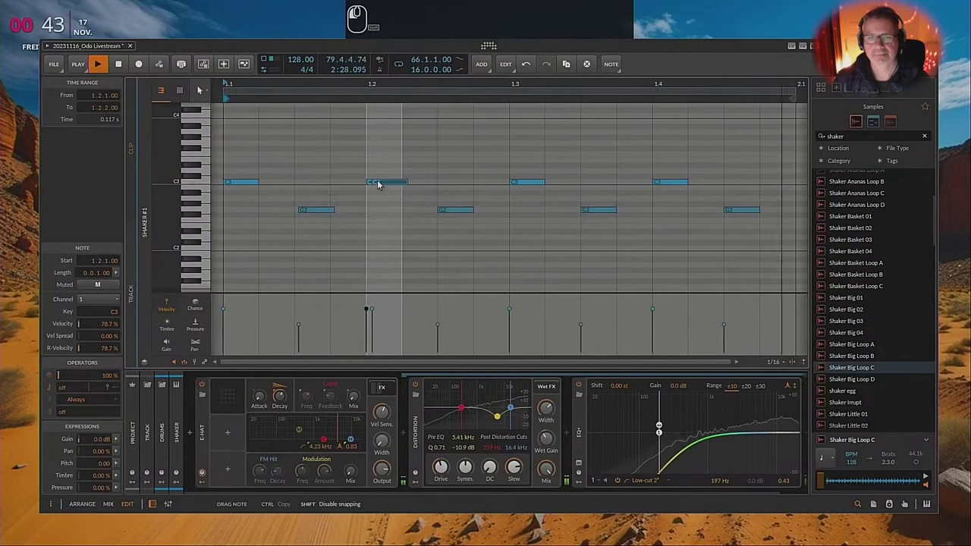
pyautogui.click(453, 212)
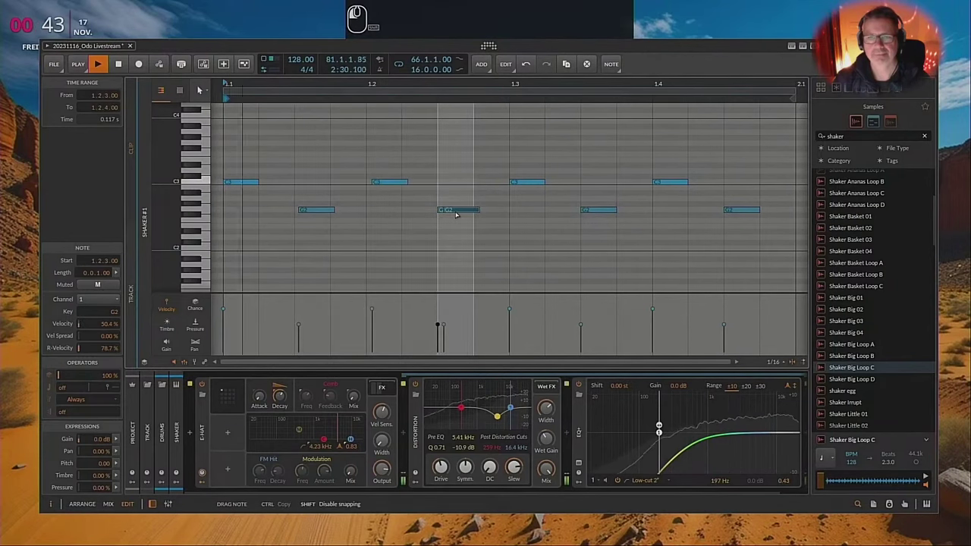
pyautogui.moveTo(455, 215); pyautogui.dragTo(458, 215)
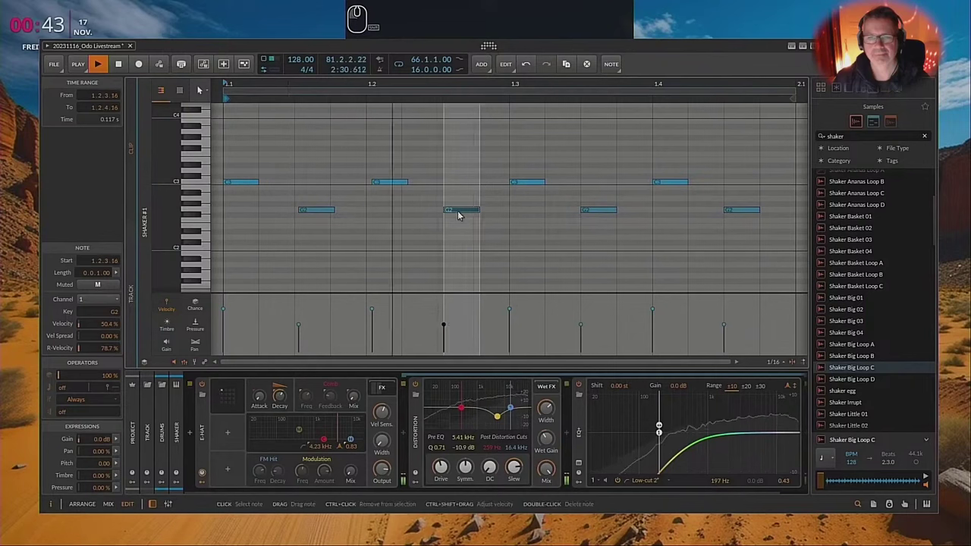
pyautogui.click(518, 181)
pyautogui.moveTo(520, 182); pyautogui.dragTo(526, 182)
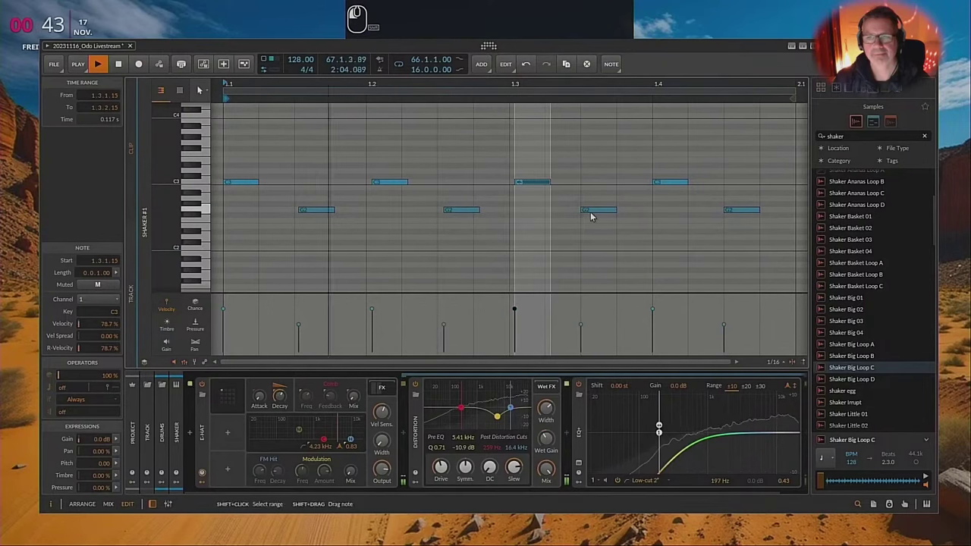
pyautogui.click(584, 214)
pyautogui.moveTo(585, 213); pyautogui.dragTo(590, 213)
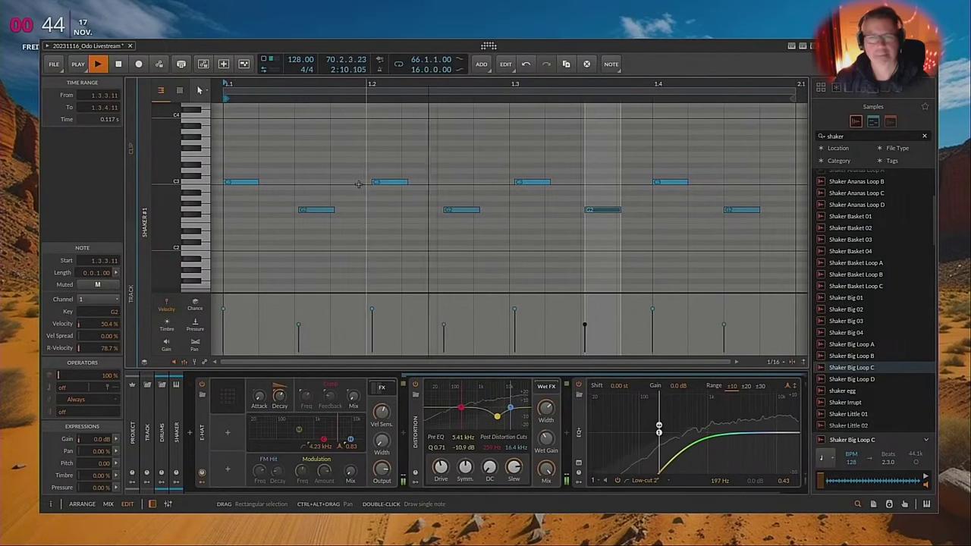
# - Quantize all notes in the shaker clip back onto the grid using a 1/16 custom grid
pyautogui.hotkey('ctrl', 'a')
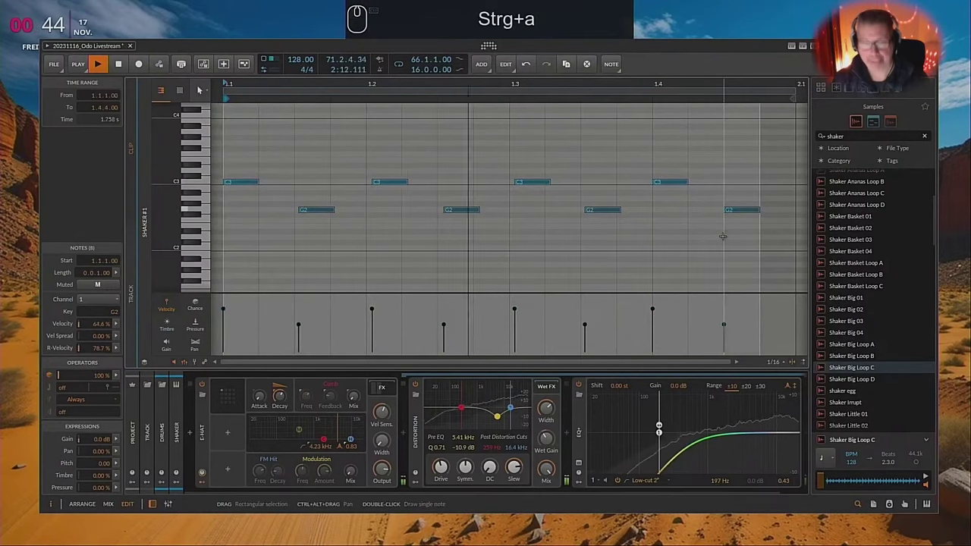
pyautogui.press('q')
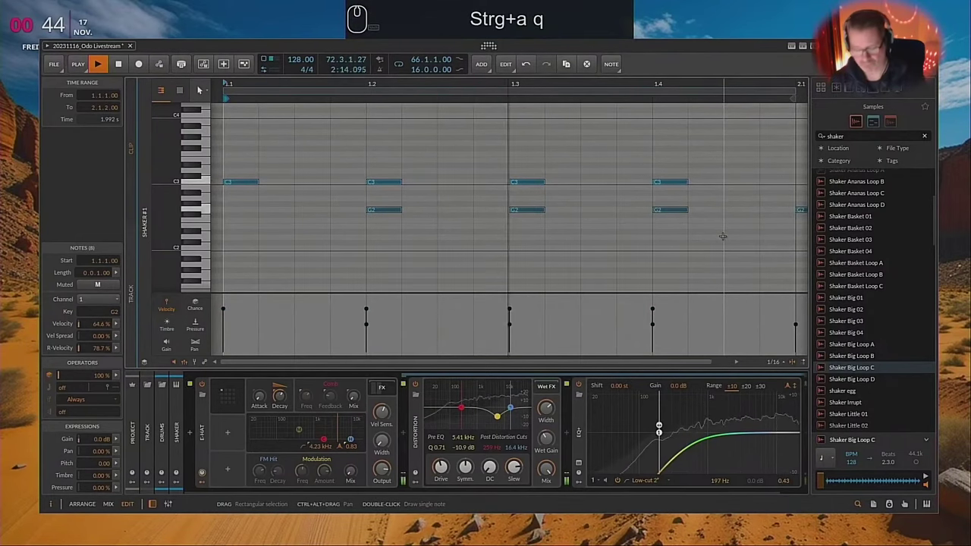
pyautogui.hotkey('ctrl', 'z')
pyautogui.hotkey('alt', 'q')
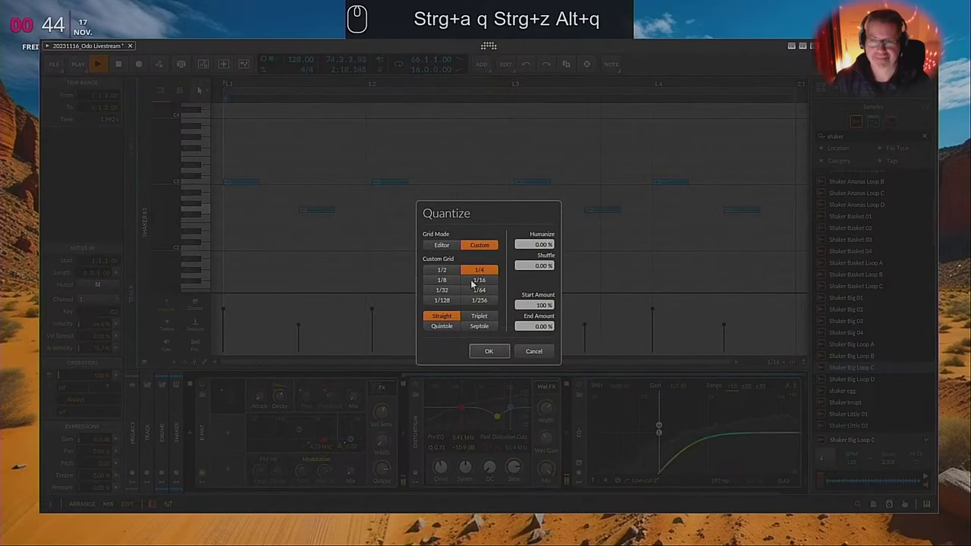
pyautogui.click(489, 350)
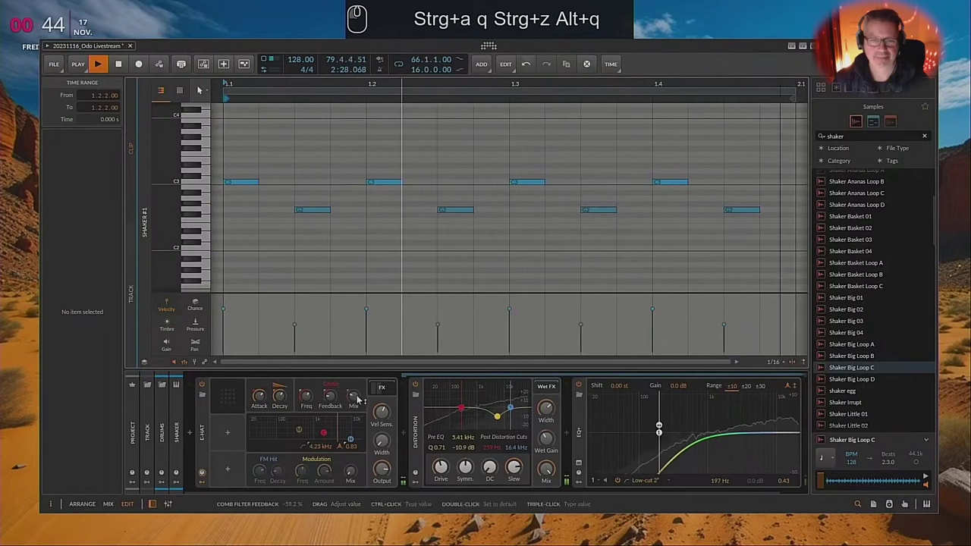
# - Retune the E-Hat's comb frequency and feedback and set its filter to about 6.01 kHz with the Distortion bypassed
pyautogui.moveTo(306, 395); pyautogui.dragTo(306, 400)
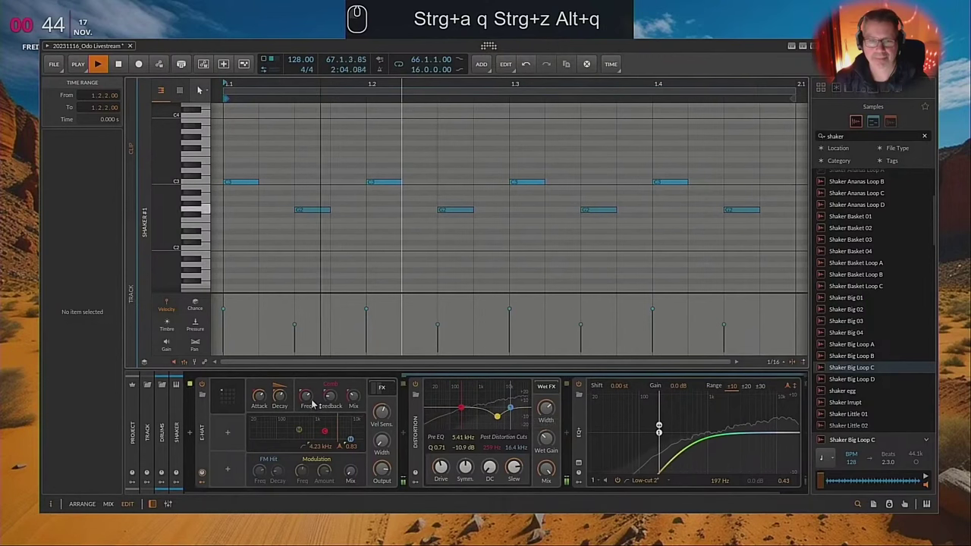
pyautogui.moveTo(330, 400)
pyautogui.mouseDown()
pyautogui.moveTo(306, 406)
pyautogui.moveTo(330, 393)
pyautogui.mouseUp()
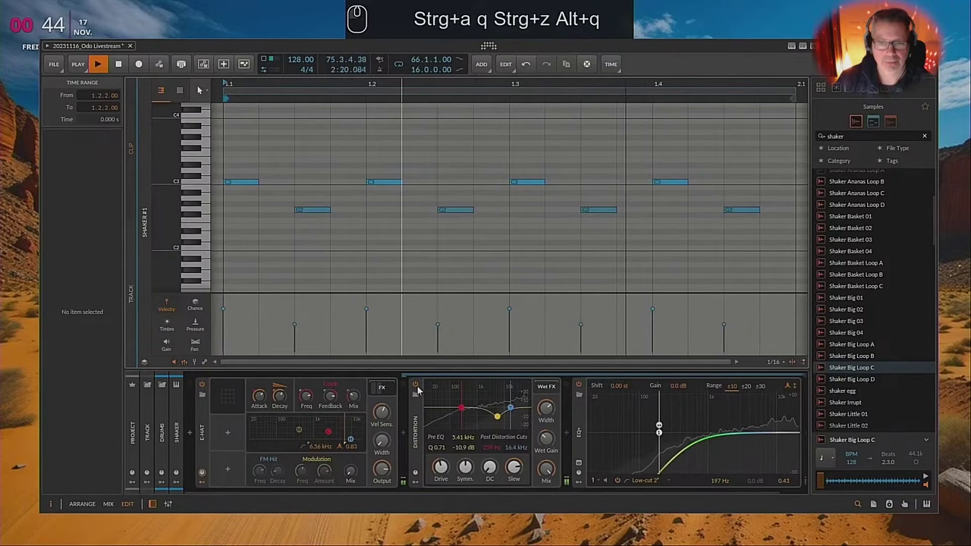
pyautogui.click(415, 387)
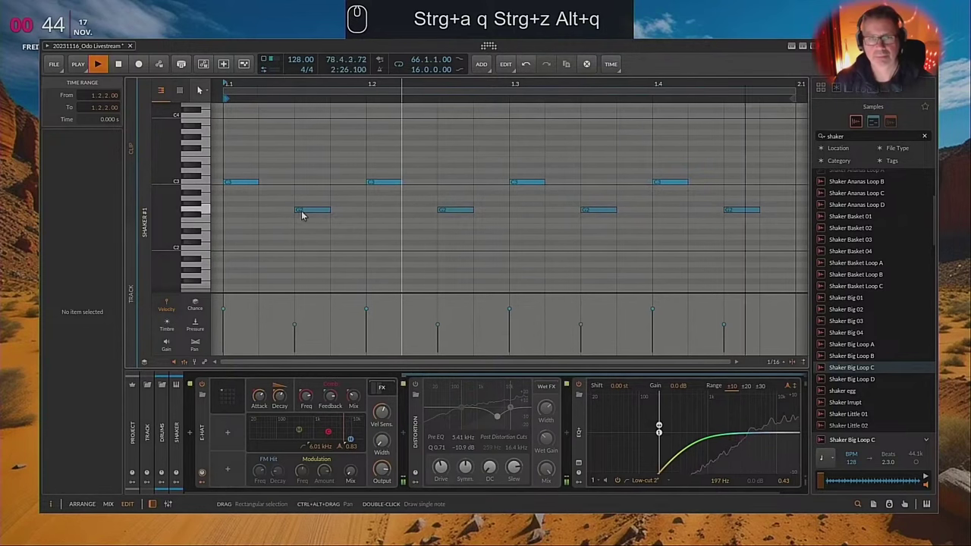
# - Move the first G2 note to 1.1.2 and delete all notes from beat 1.2 onward
pyautogui.moveTo(305, 210); pyautogui.dragTo(269, 210)
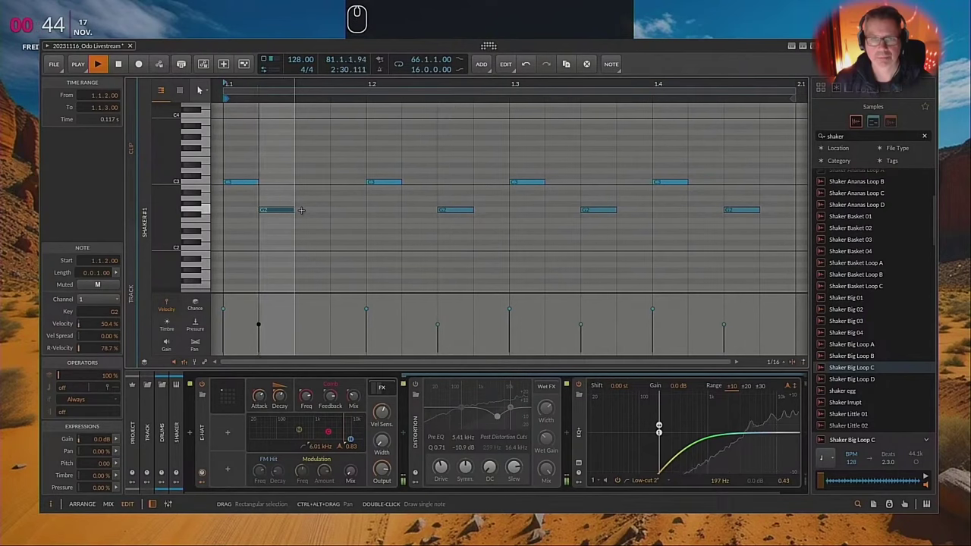
pyautogui.moveTo(357, 152); pyautogui.dragTo(741, 217)
pyautogui.press('Delete')
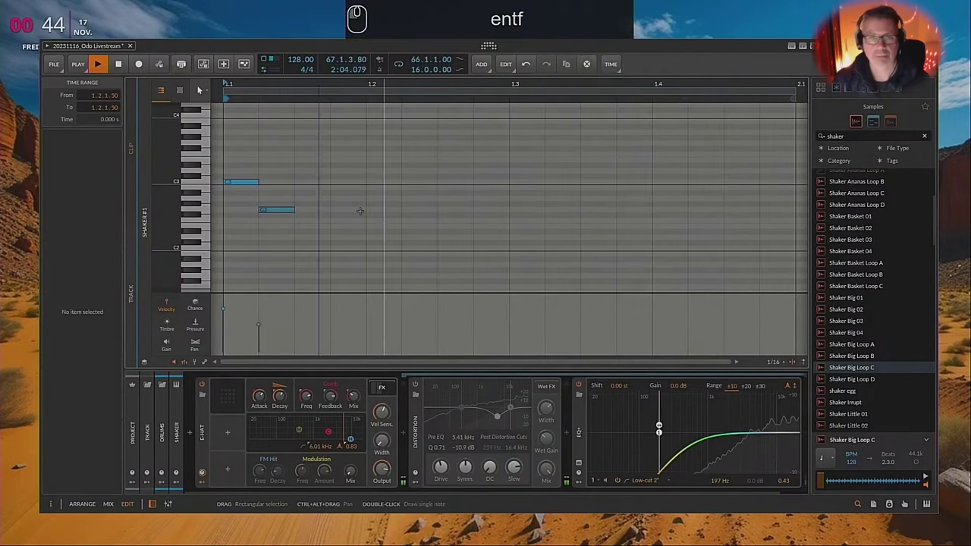
# - Duplicate the C3 and G2 note pair seven times to fill the bar and set all G2 notes' velocity to 64.4 %
pyautogui.moveTo(295, 218); pyautogui.dragTo(236, 181)
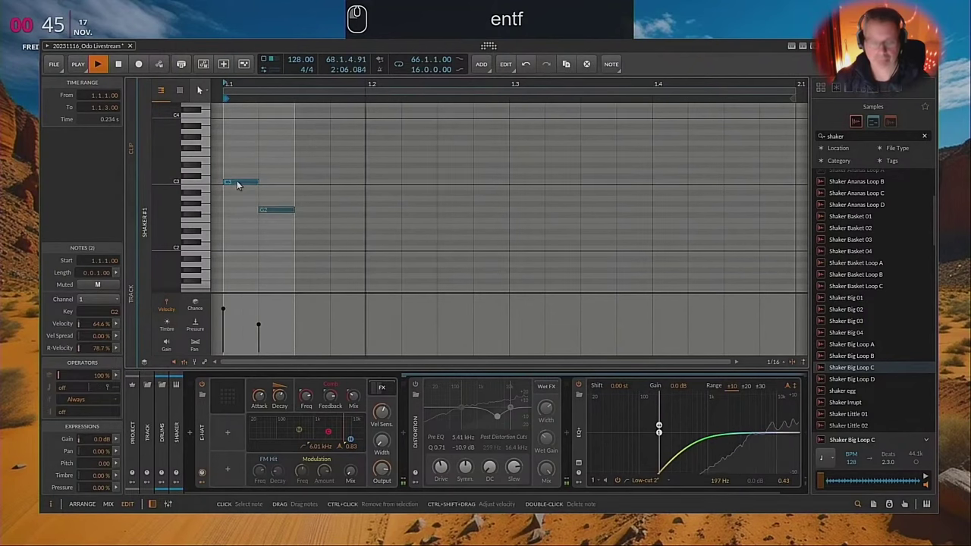
pyautogui.hotkey('ctrl', 'd')
pyautogui.hotkey('ctrl', 'd')
pyautogui.hotkey('ctrl', 'd')
pyautogui.hotkey('ctrl', 'd')
pyautogui.hotkey('ctrl', 'd')
pyautogui.hotkey('ctrl', 'd')
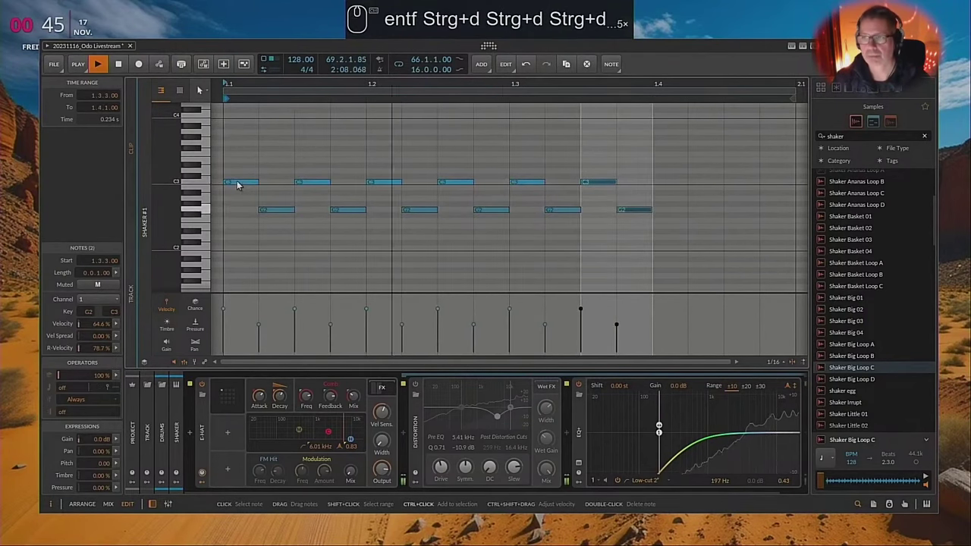
pyautogui.hotkey('ctrl', 'd')
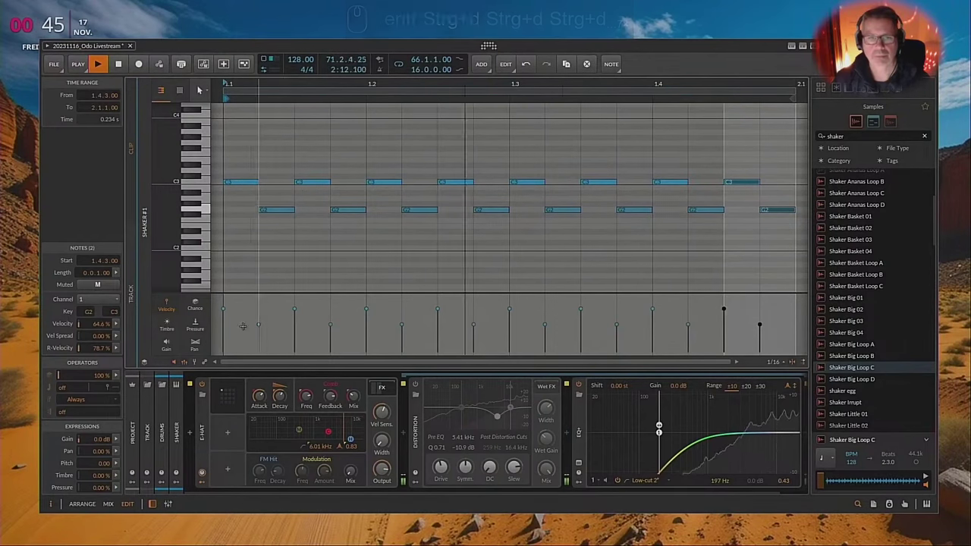
pyautogui.click(202, 210)
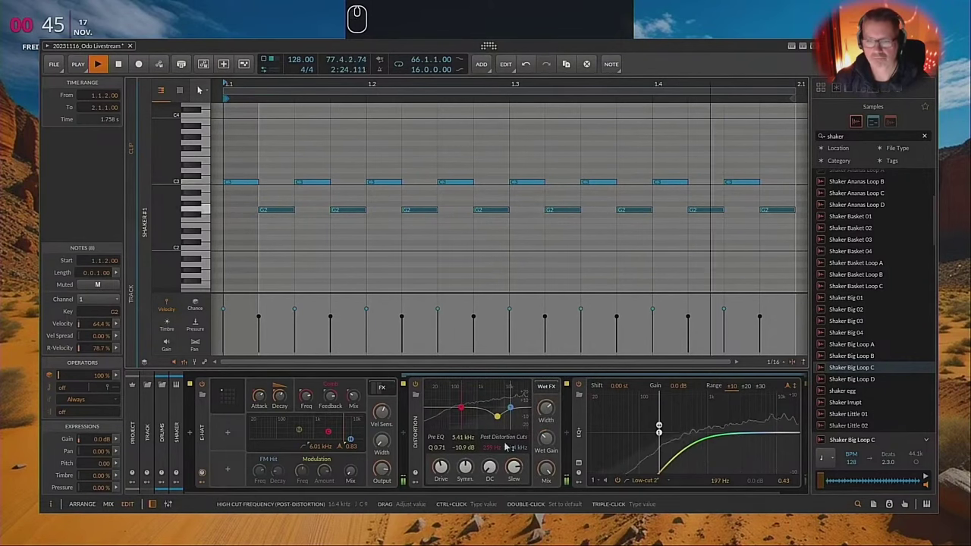
# - With the Distortion enabled again, adjust its drive and set its slew to about +90.1 dB
pyautogui.moveTo(449, 465); pyautogui.dragTo(449, 464)
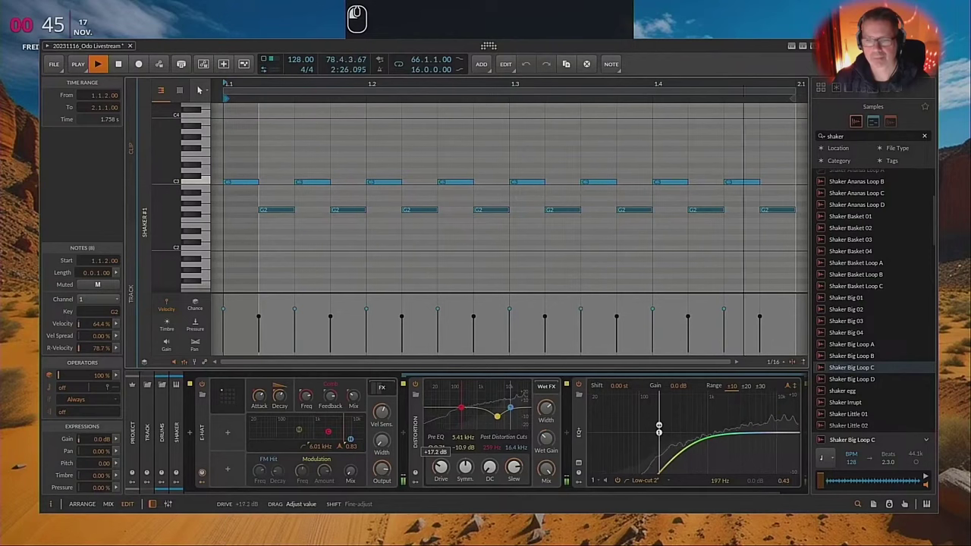
pyautogui.moveTo(514, 467); pyautogui.dragTo(514, 461)
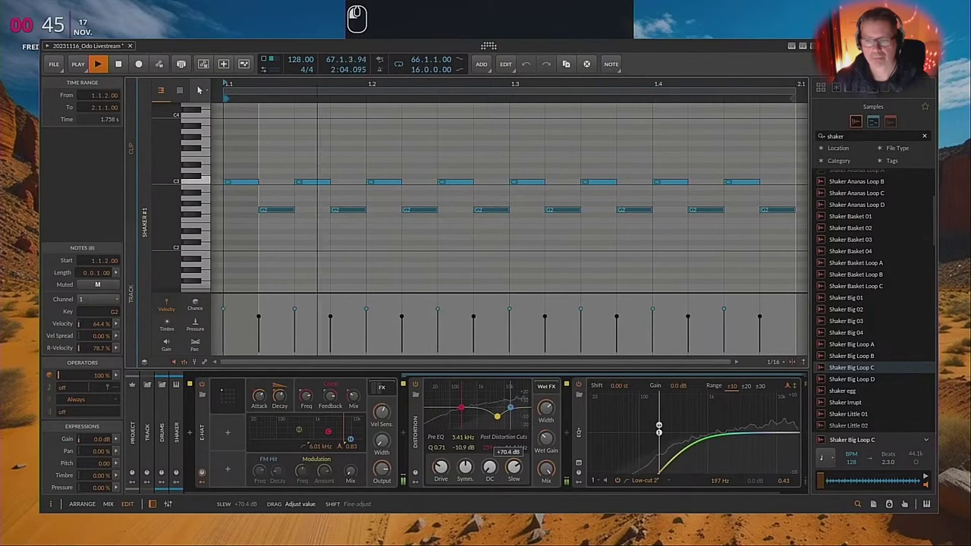
pyautogui.moveTo(514, 460); pyautogui.dragTo(514, 462)
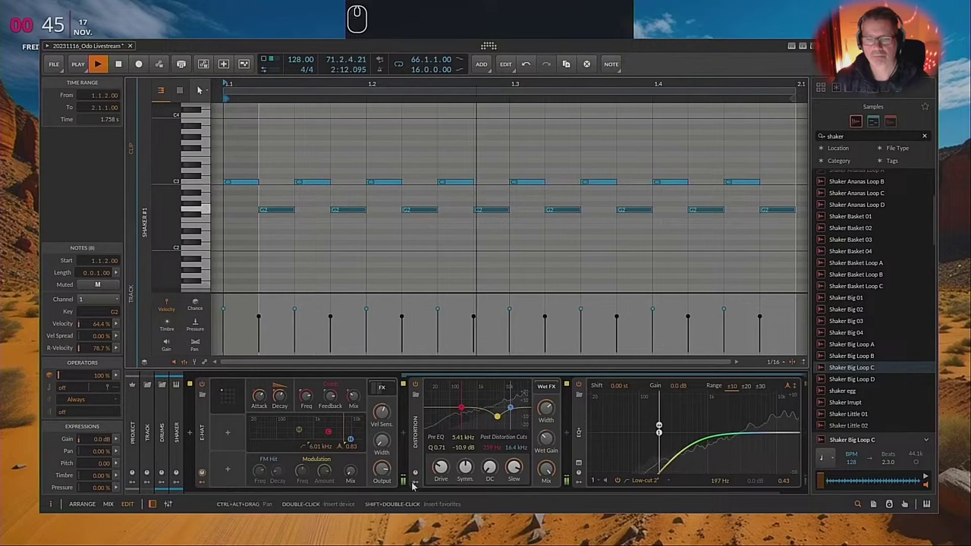
# - Add an LFO modulator to the Distortion device
pyautogui.click(415, 395)
pyautogui.click(430, 400)
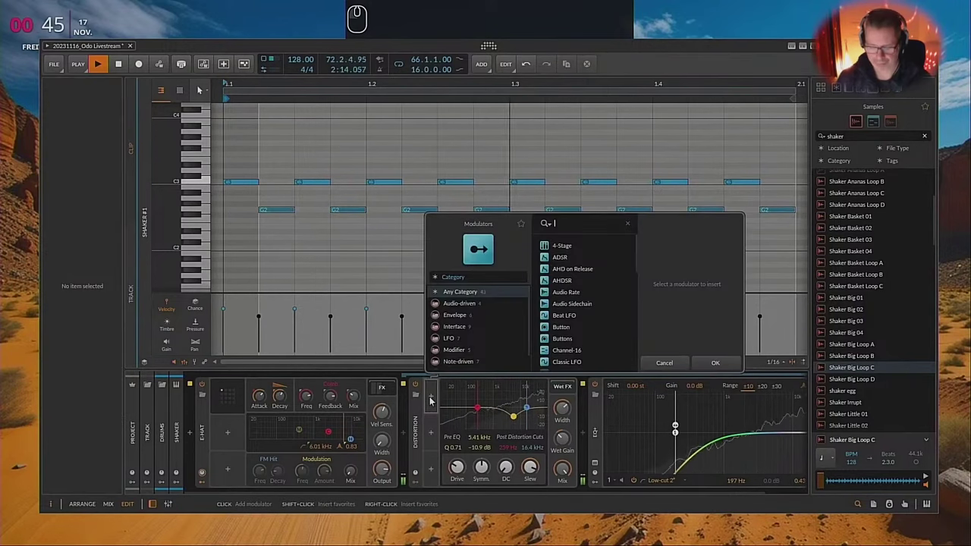
pyautogui.write('lfo')
pyautogui.press('Down')
pyautogui.press('Return')
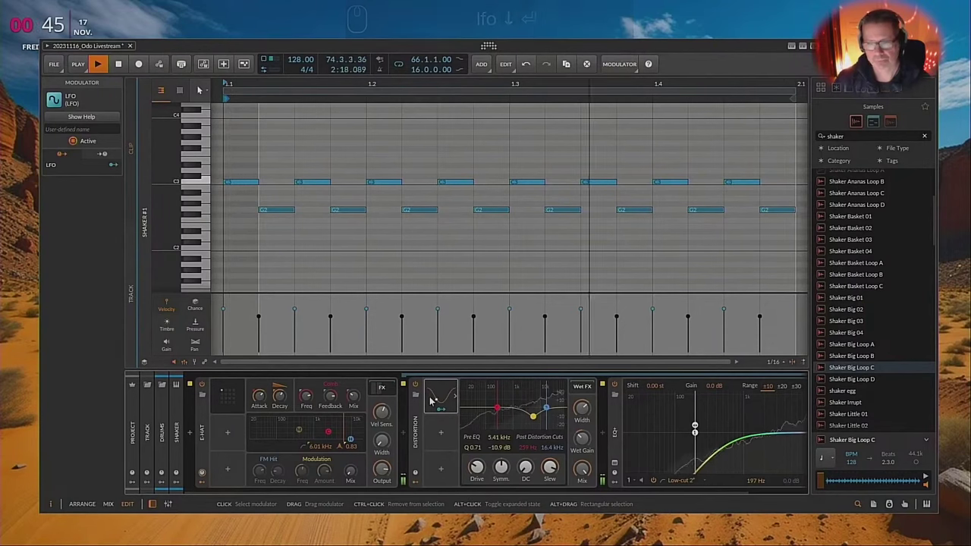
# - Set the LFO's trigger mode to Sync and map it to the Distortion's slew with an amount of about -7.10
pyautogui.doubleClick(430, 397)
pyautogui.click(480, 481)
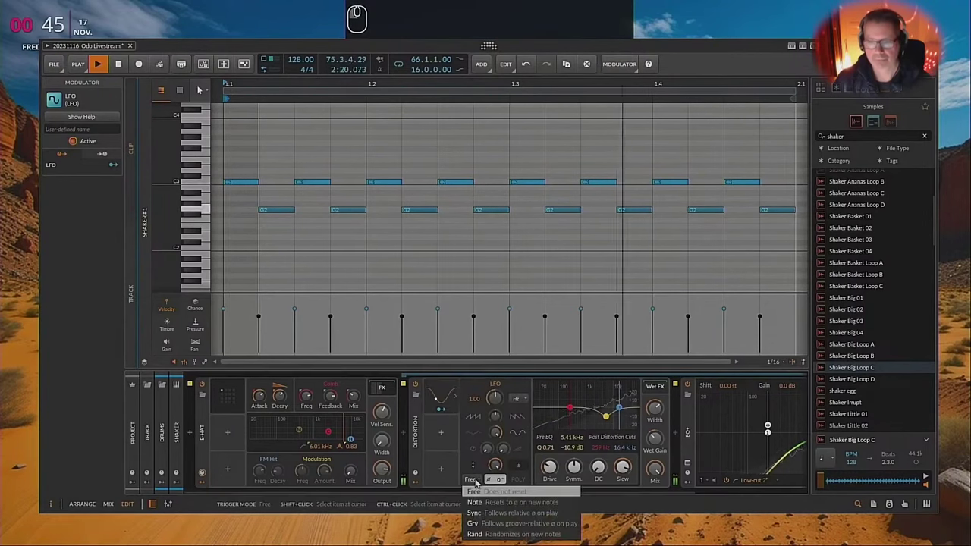
pyautogui.click(476, 514)
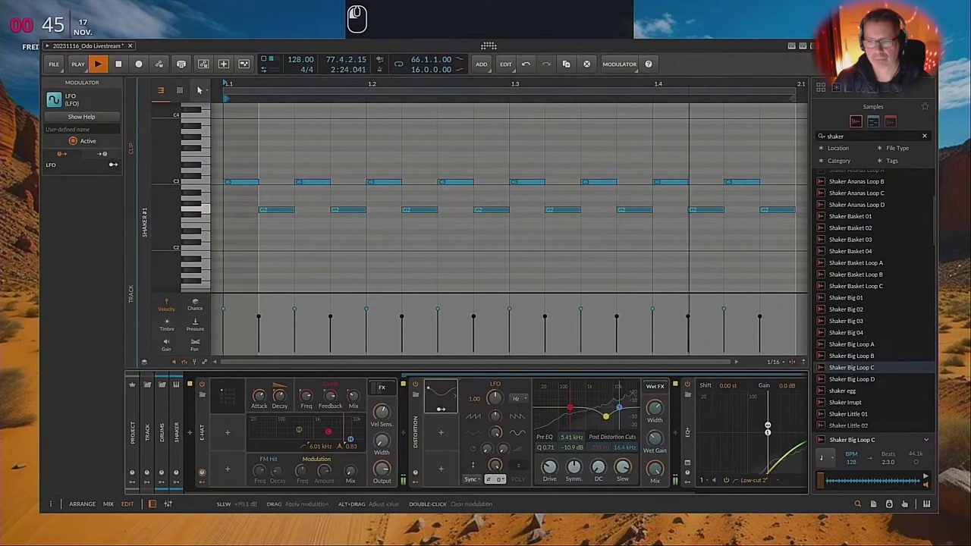
pyautogui.moveTo(622, 465); pyautogui.dragTo(622, 475)
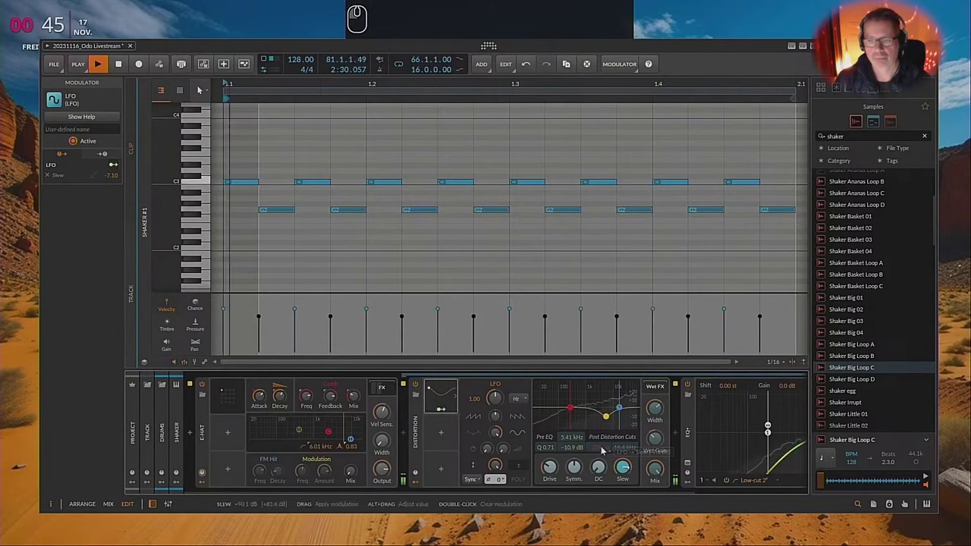
pyautogui.press('Escape')
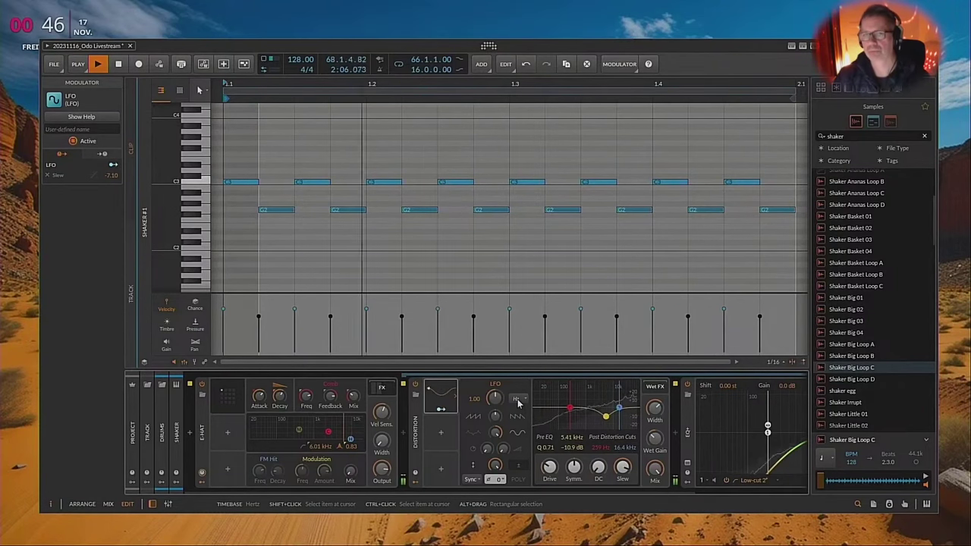
# - Move the Distortion's pre-EQ bell to about 4.78 kHz at -10.4 dB and raise the post-distortion high cut to 21.1 kHz
pyautogui.moveTo(605, 416); pyautogui.dragTo(634, 411)
pyautogui.click(634, 411)
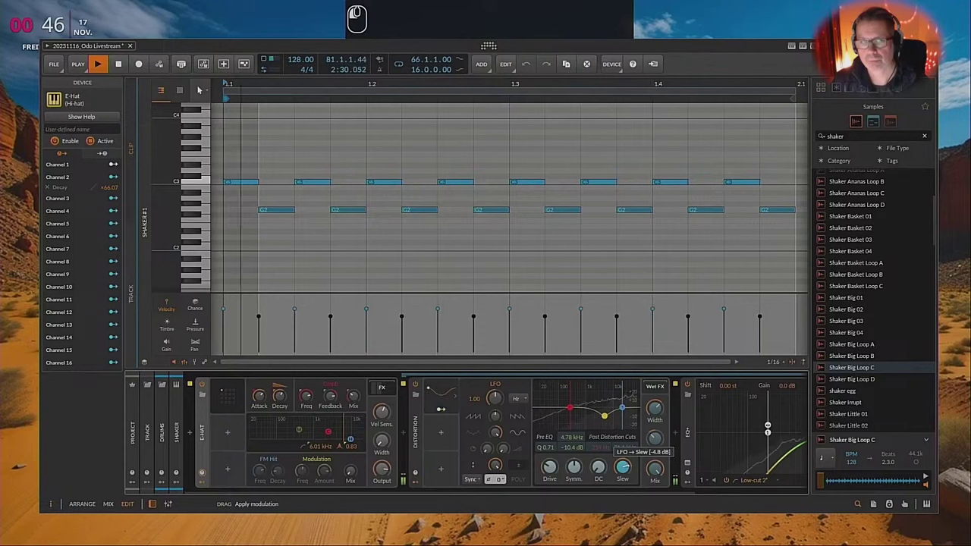
# - Reduce the LFO's modulation of the Distortion's slew to about -4.36
pyautogui.click(470, 438)
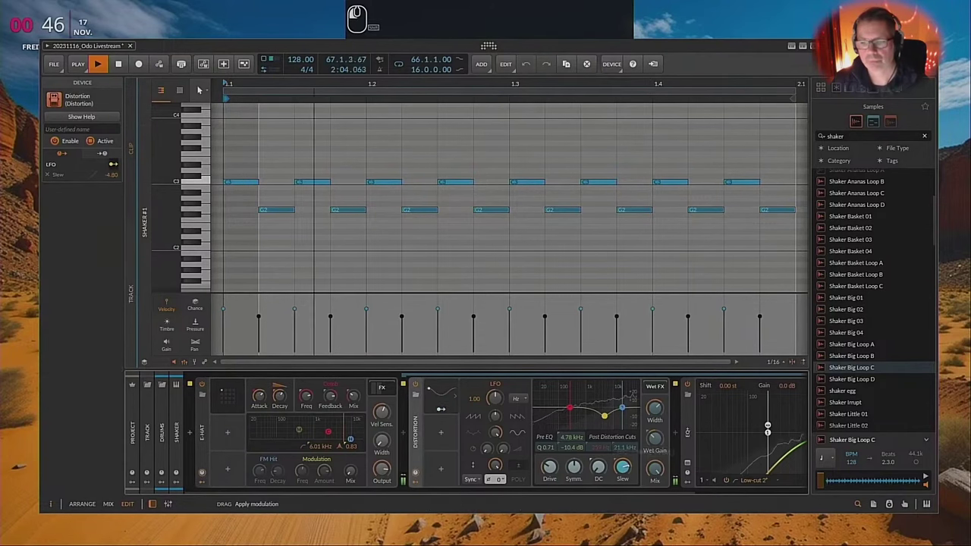
pyautogui.moveTo(622, 467); pyautogui.dragTo(622, 464)
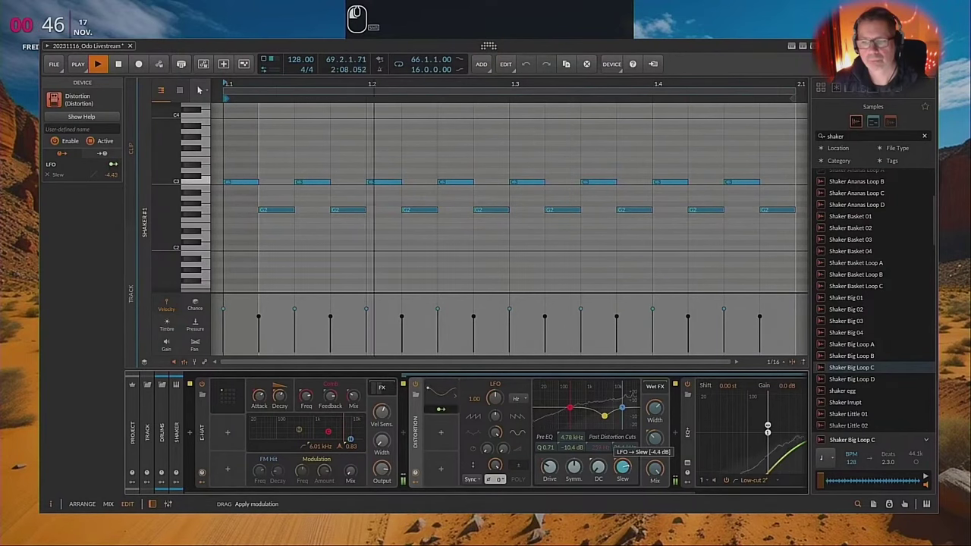
pyautogui.press('Escape')
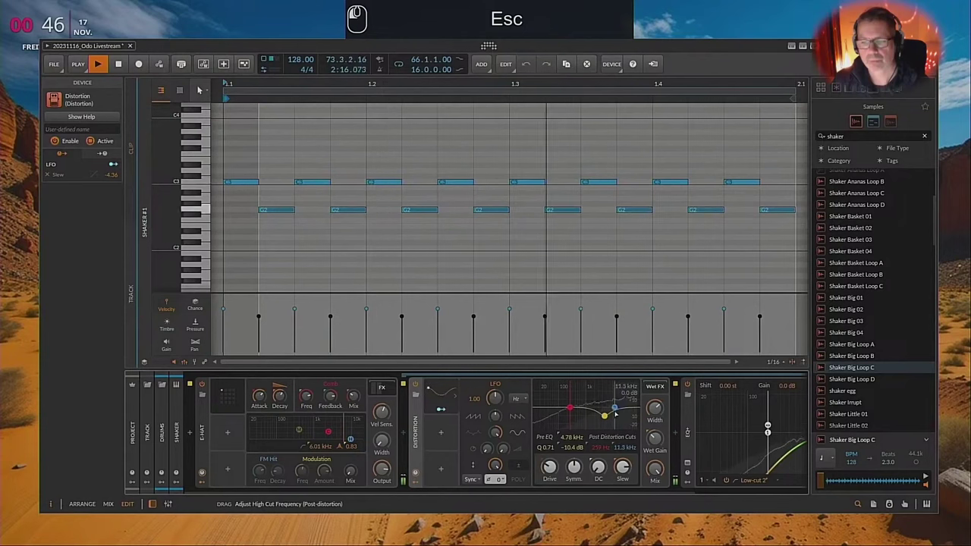
# - Set the Distortion's pre-EQ bell to about 10.5 kHz, -10.9 dB and a Q of 0.45
pyautogui.moveTo(604, 415); pyautogui.dragTo(608, 415)
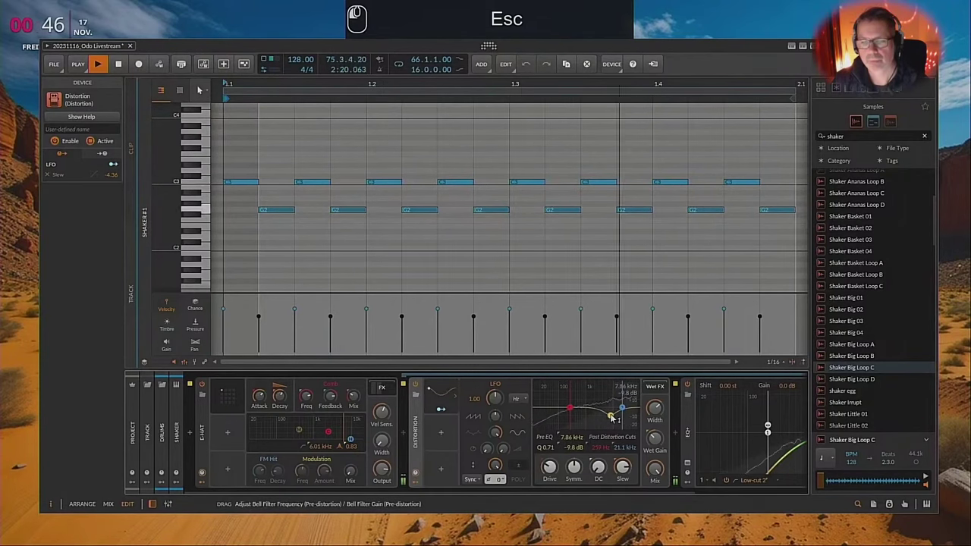
pyautogui.moveTo(614, 417); pyautogui.dragTo(615, 418)
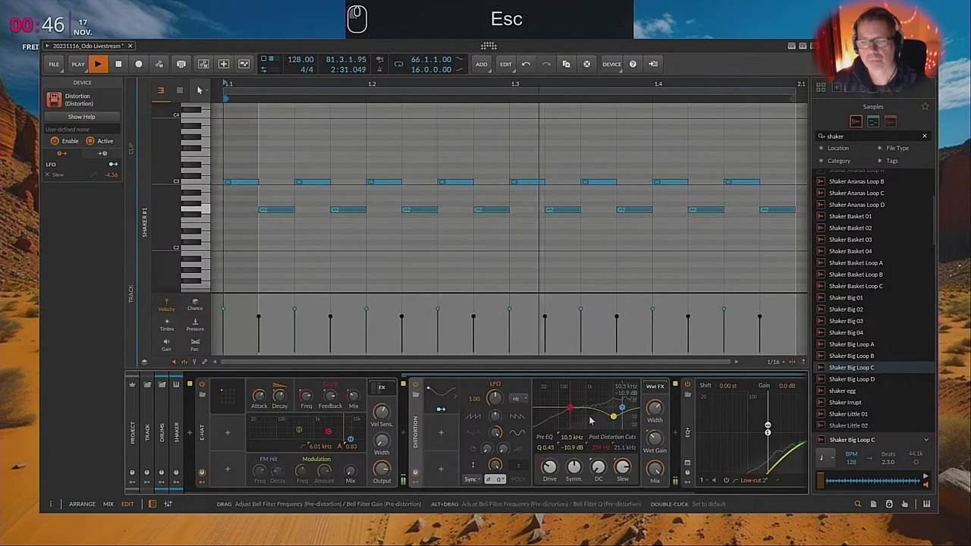
# - Collapse the Distortion device with its modulators and set the E-Hat's output to about -2.9 dB
pyautogui.click(414, 481)
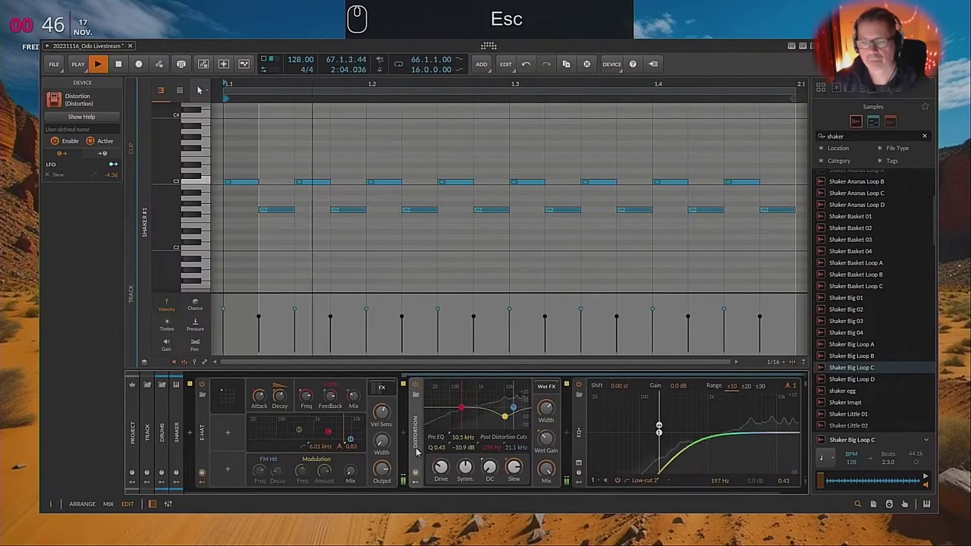
pyautogui.doubleClick(416, 448)
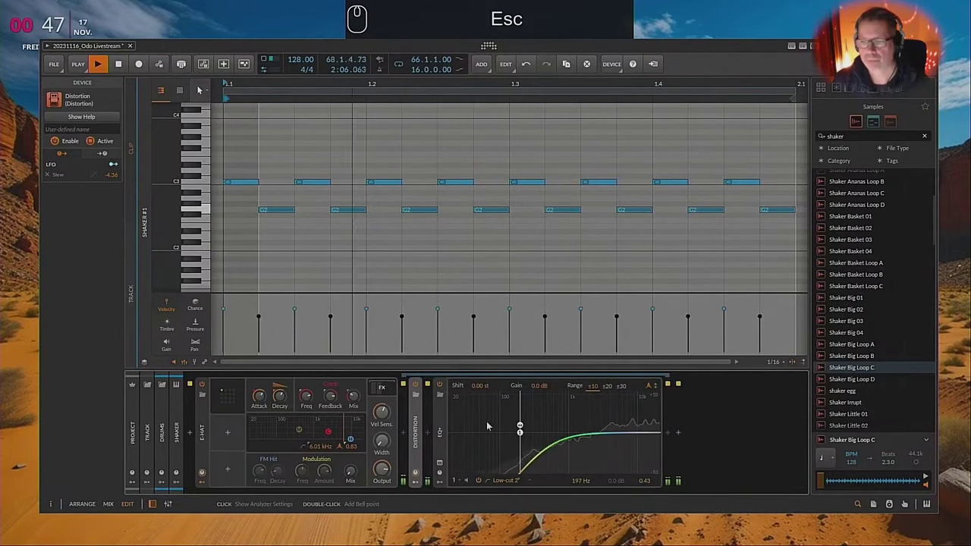
pyautogui.moveTo(381, 468); pyautogui.dragTo(382, 475)
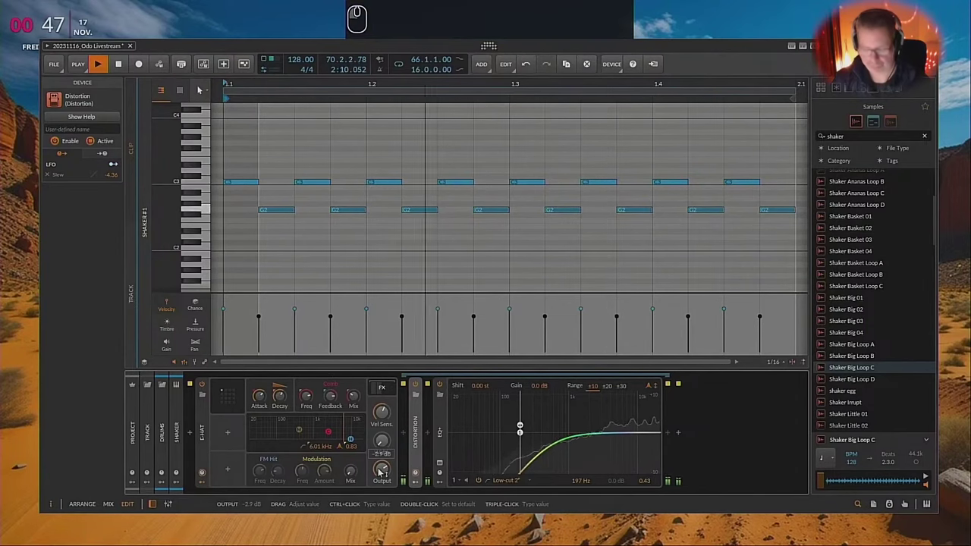
# - Return to the arrangement with the device chain shown and save the project
pyautogui.hotkey('shift', 'Tab')
pyautogui.press('d')
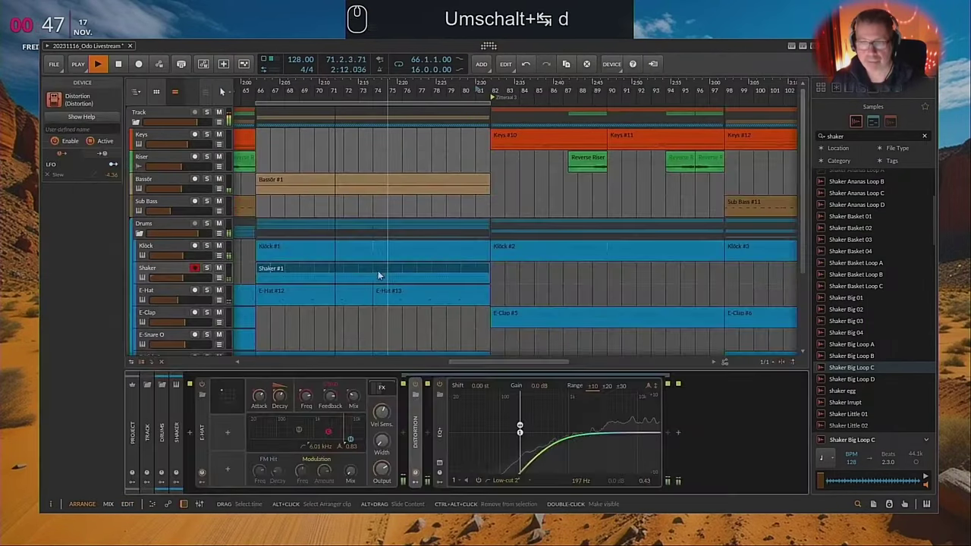
pyautogui.hotkey('ctrl', 's')
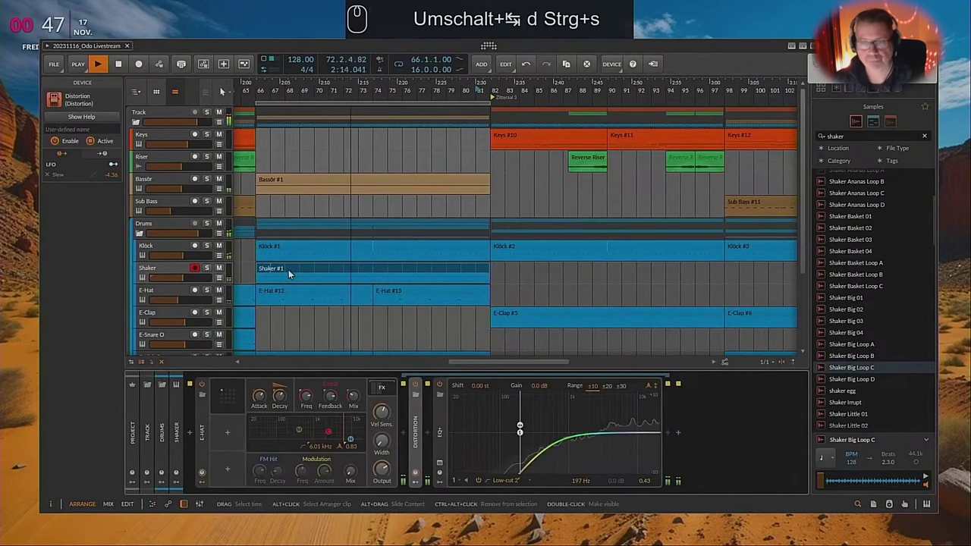
# - Copy the Shaker clip at bar 66 to bar 114 at the start of the Outro
pyautogui.moveTo(285, 85); pyautogui.dragTo(313, 199)
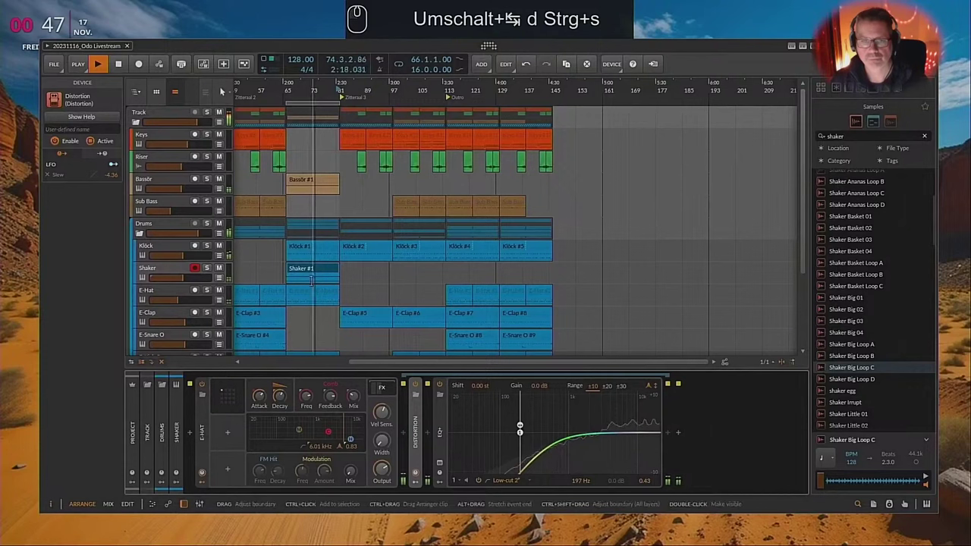
pyautogui.moveTo(302, 273); pyautogui.dragTo(461, 275)
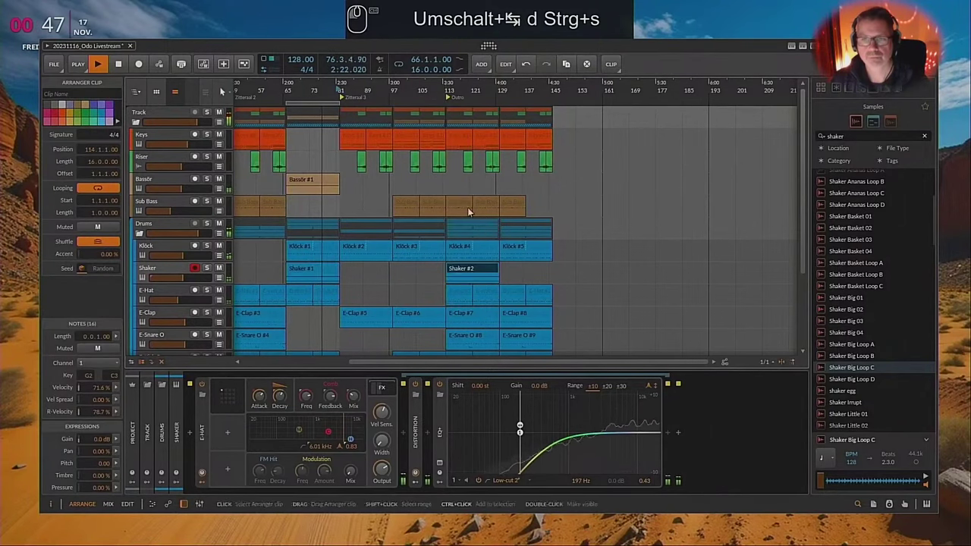
# - Duplicate the Shaker clip at the start of the Outro so the copy begins at bar 130
pyautogui.moveTo(454, 85); pyautogui.dragTo(393, 30)
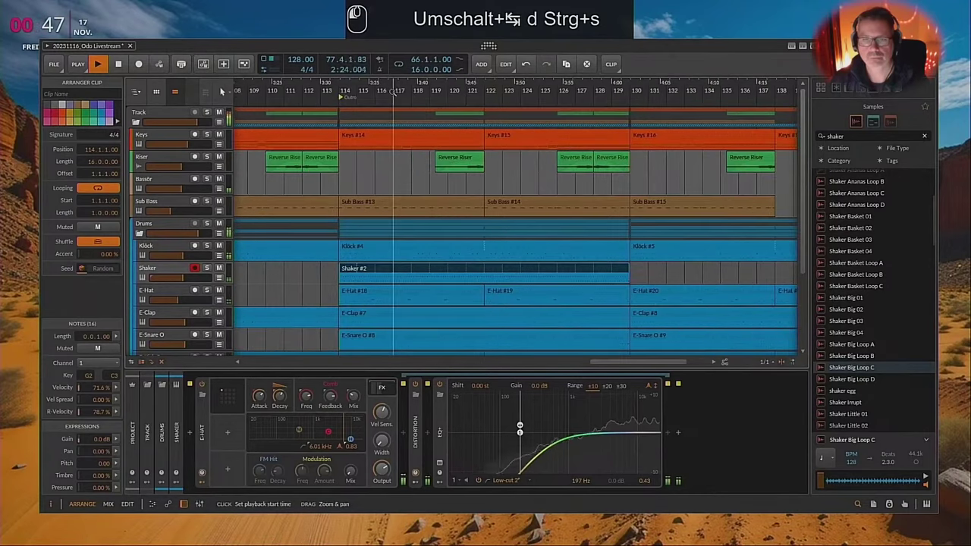
pyautogui.hotkey('ctrl', 'd')
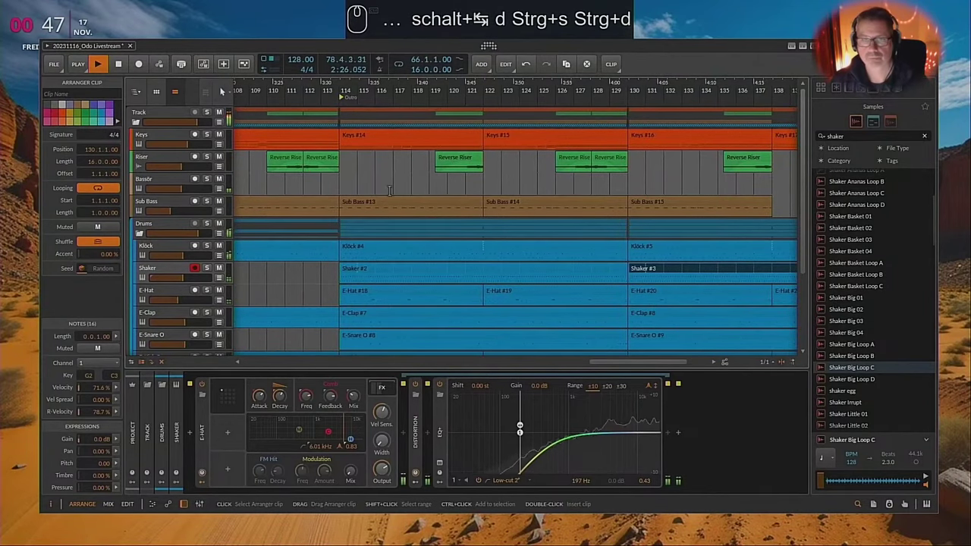
pyautogui.moveTo(324, 89); pyautogui.dragTo(453, 245)
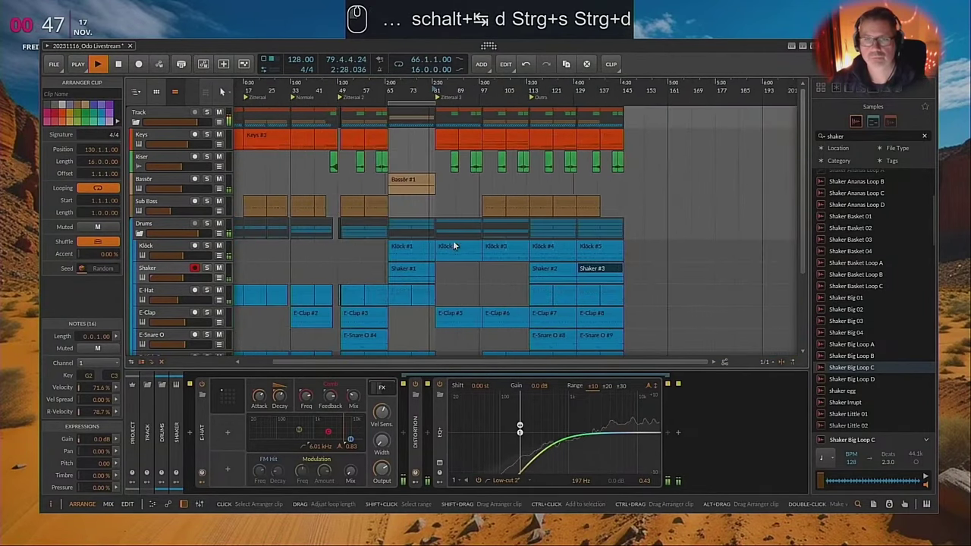
# - Consolidate the looped Shaker clip at bar 66 into one continuous 16-bar clip
pyautogui.moveTo(416, 92); pyautogui.dragTo(402, 214)
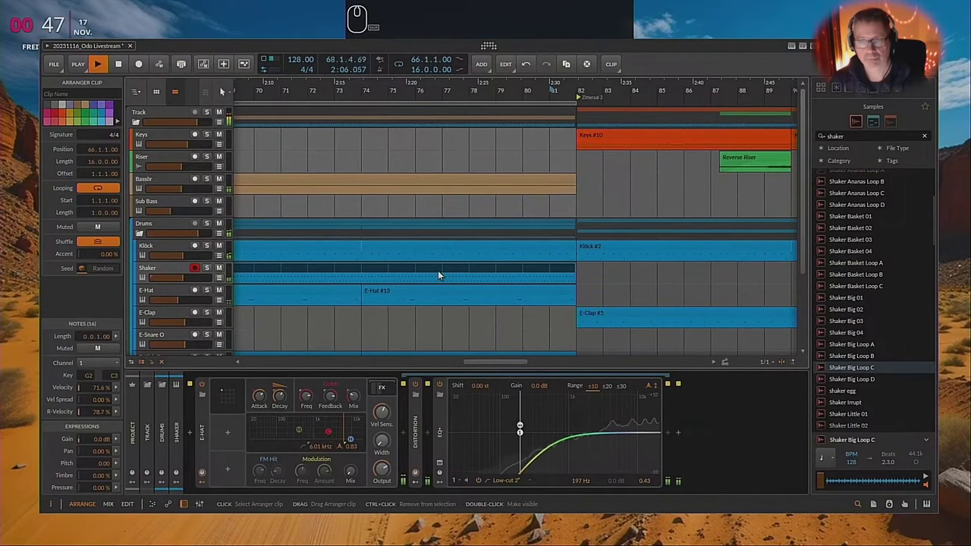
pyautogui.hotkey('ctrl', 'j')
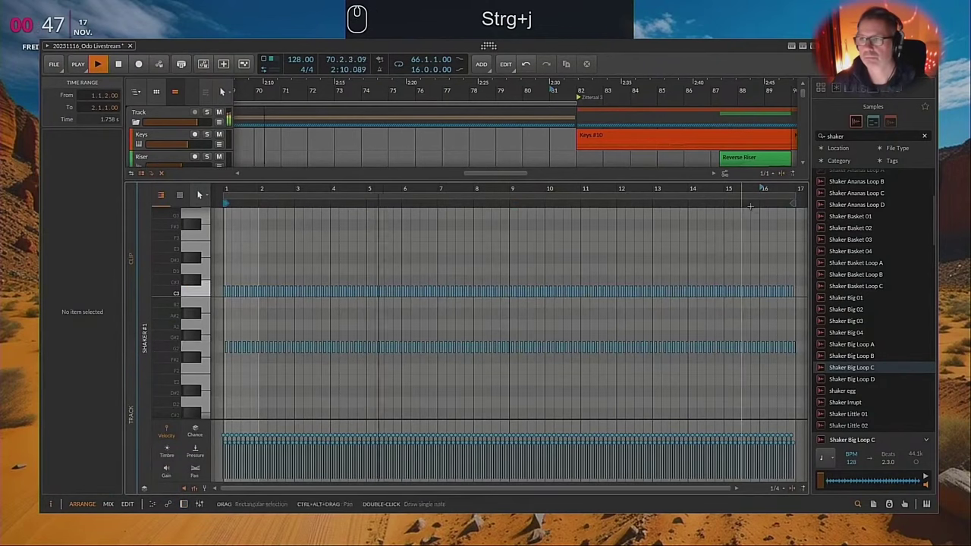
# - Fill the Shaker clip's last beat, from 16.4, with four consecutive C3 sixteenth notes and delete its two G2 notes
pyautogui.moveTo(791, 190); pyautogui.dragTo(449, 314)
pyautogui.moveTo(450, 189); pyautogui.dragTo(345, 190)
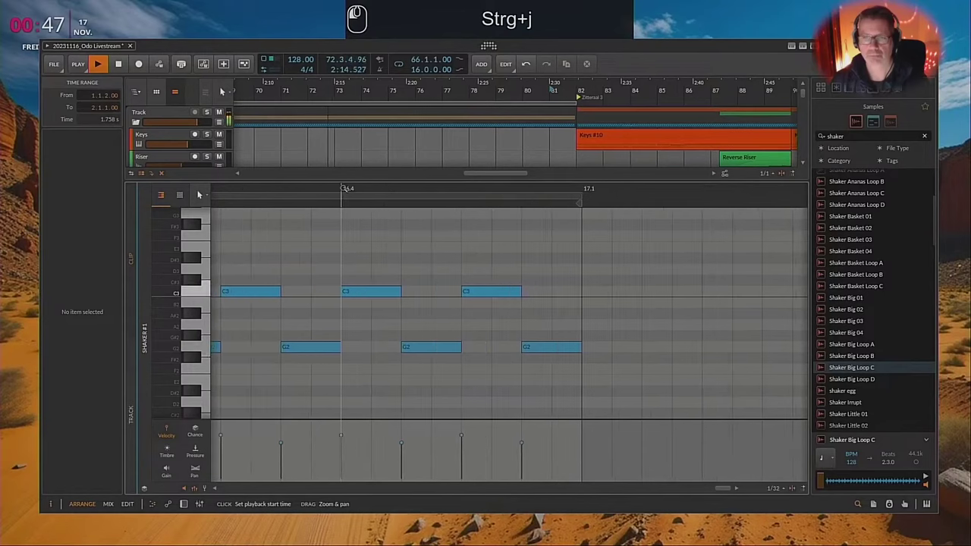
pyautogui.click(394, 293)
pyautogui.hotkey('ctrl', 'd')
pyautogui.hotkey('ctrl', 'd')
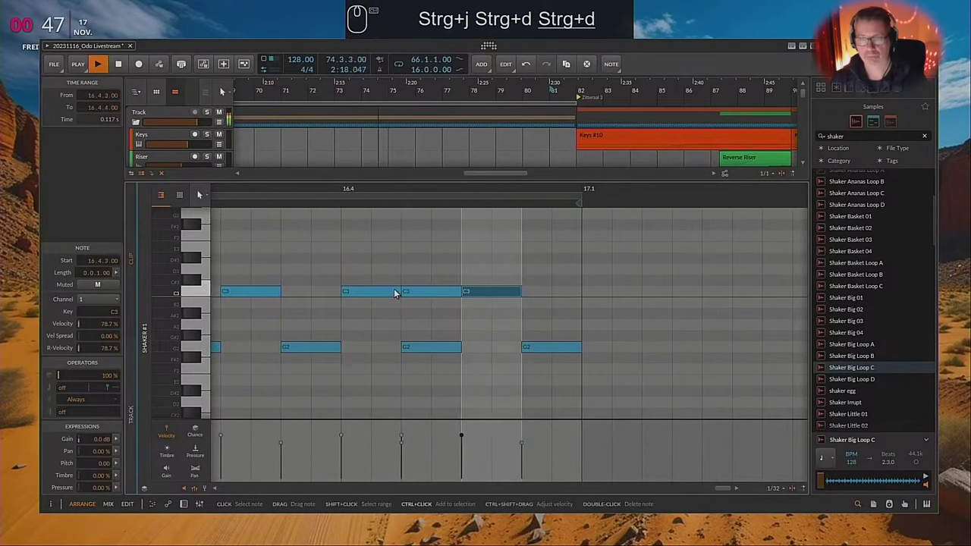
pyautogui.hotkey('ctrl', 'd')
pyautogui.moveTo(411, 319); pyautogui.dragTo(591, 368)
pyautogui.press('Delete')
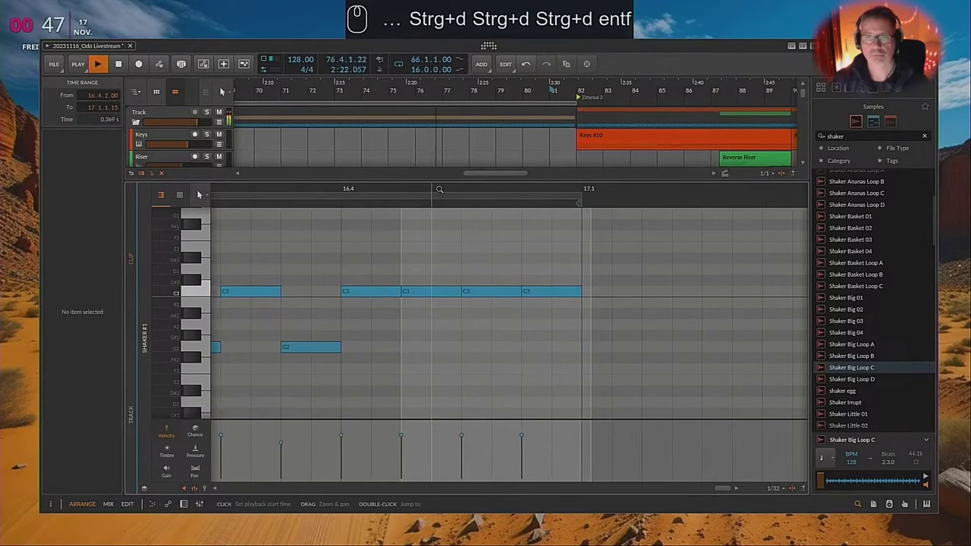
# - Raise the velocity of the four C3 notes in the clip's last beat to 88.2 %
pyautogui.moveTo(439, 190); pyautogui.dragTo(546, 114)
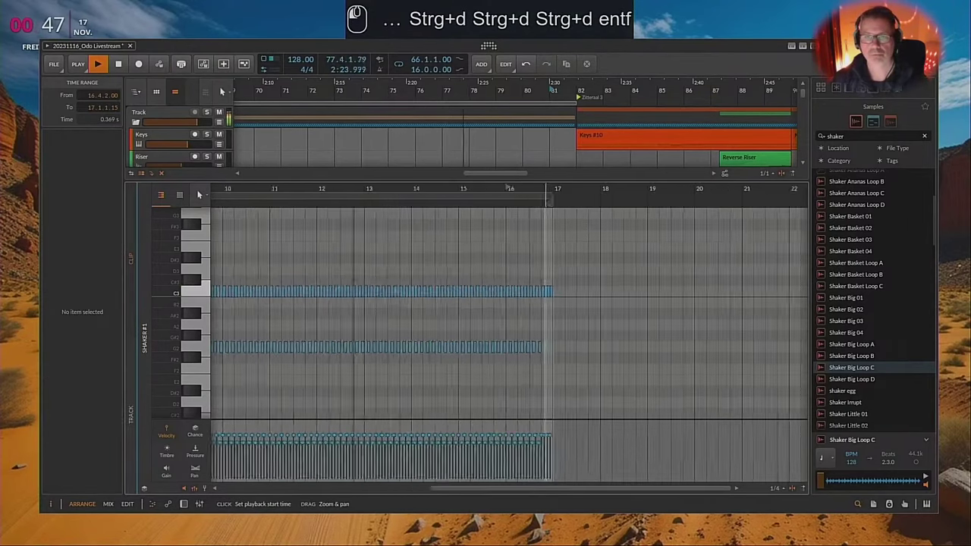
pyautogui.moveTo(510, 188); pyautogui.dragTo(407, 188)
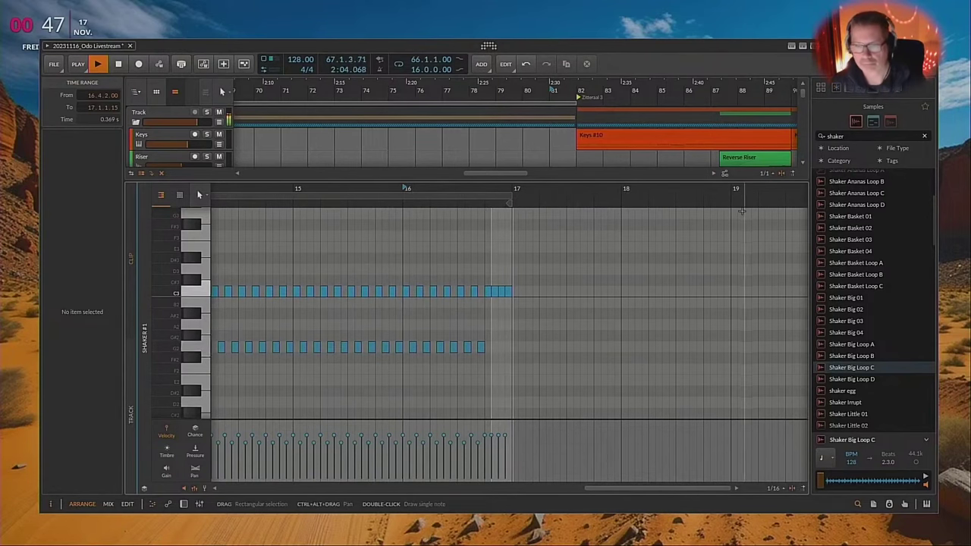
pyautogui.moveTo(529, 437); pyautogui.dragTo(481, 430)
pyautogui.moveTo(84, 324); pyautogui.dragTo(83, 316)
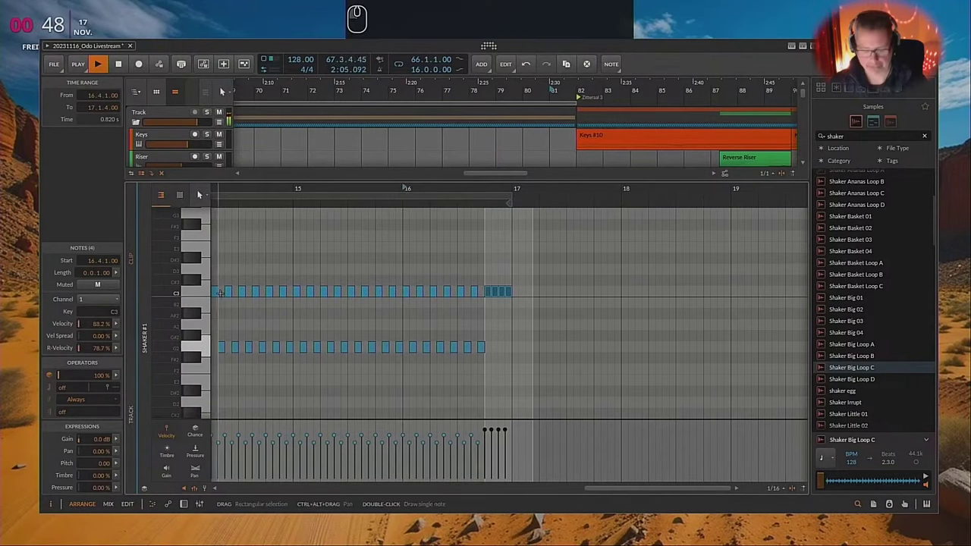
# - Back in the arrangement with the device chain, set the Shaker track's volume to about -13.5 dB and save the project
pyautogui.press('d')
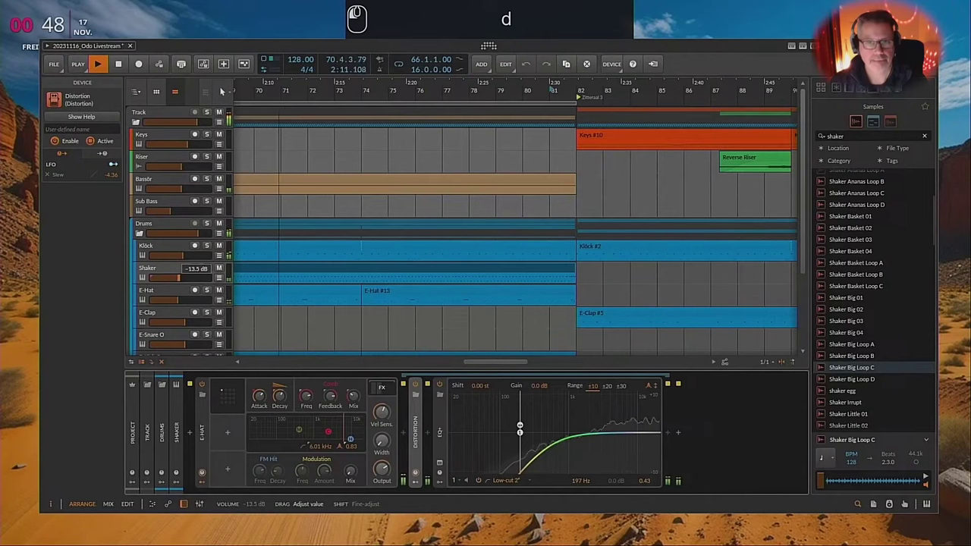
pyautogui.moveTo(282, 89); pyautogui.dragTo(502, 65)
pyautogui.hotkey('ctrl', 's')
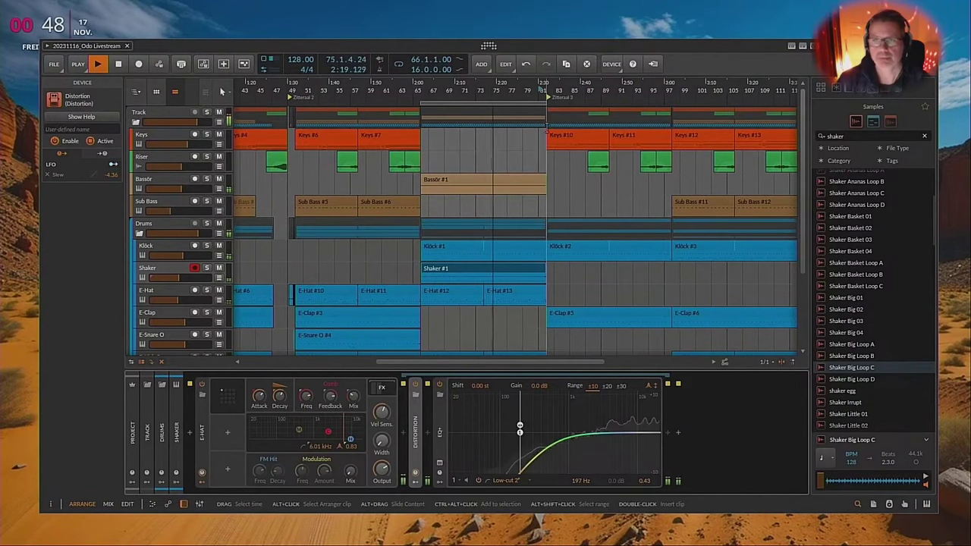
# - Turn off the arranger loop and duplicate the last Sub Bass clip so the copy begins at bar 138
pyautogui.click(400, 67)
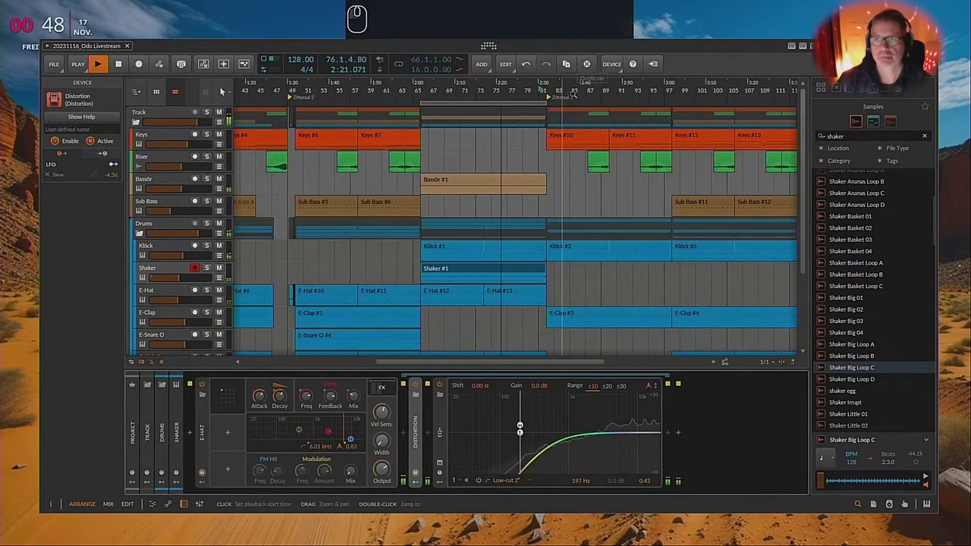
pyautogui.moveTo(585, 82); pyautogui.dragTo(334, 84)
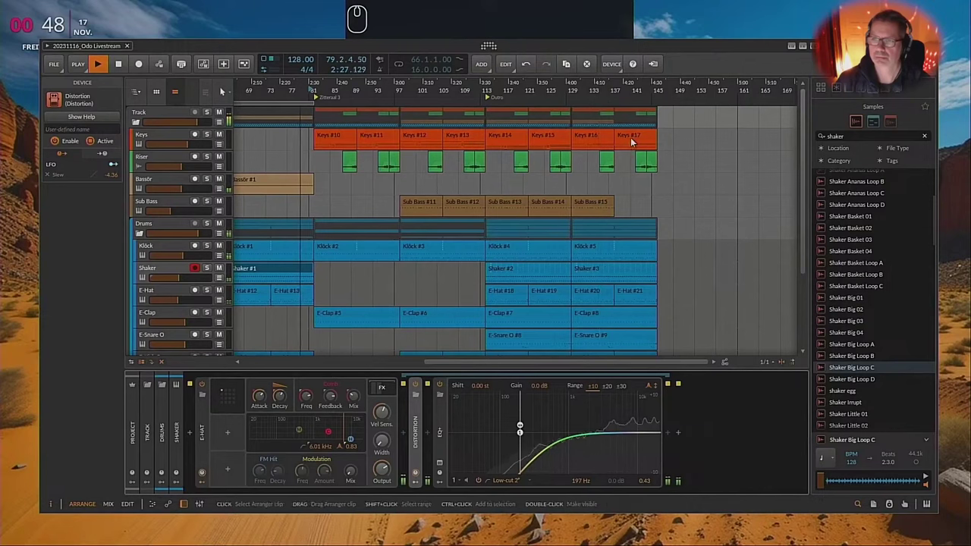
pyautogui.scroll(-3, 599, 186)
pyautogui.scroll(3, 594, 182)
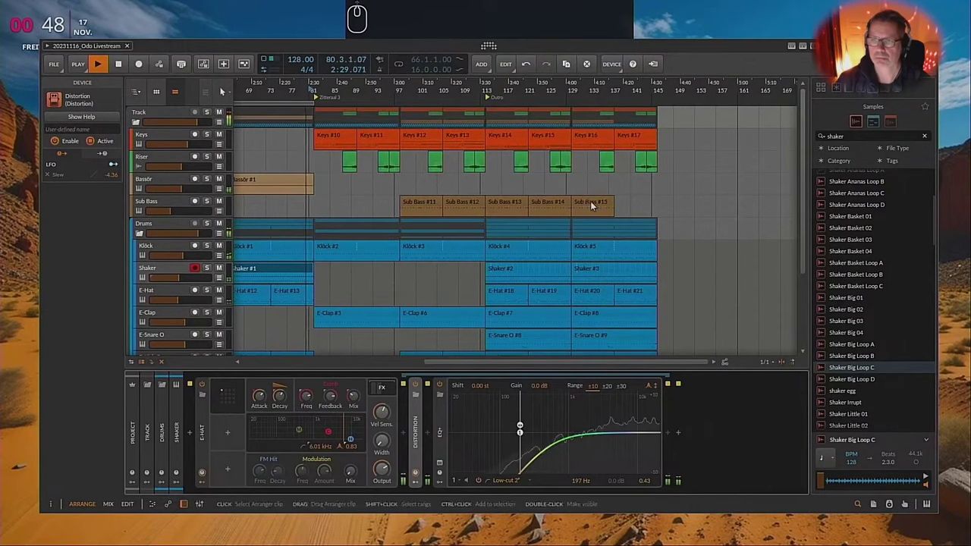
pyautogui.click(590, 201)
pyautogui.hotkey('ctrl', 'd')
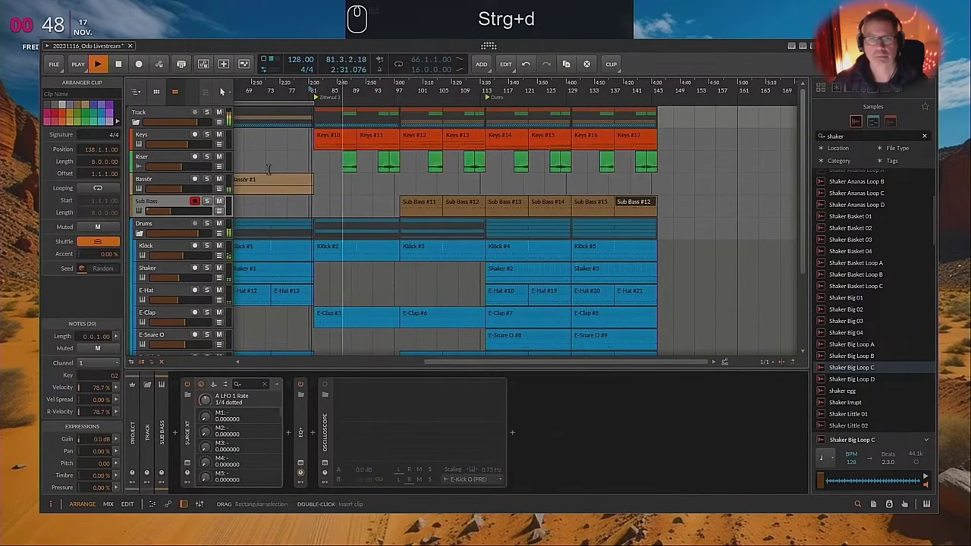
pyautogui.moveTo(257, 179); pyautogui.dragTo(604, 188)
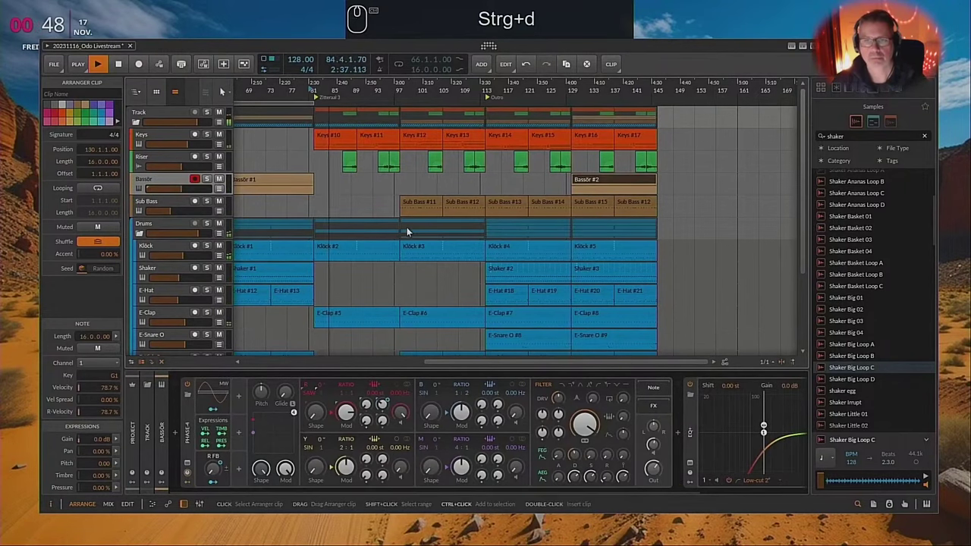
pyautogui.hotkey('ctrl', 's')
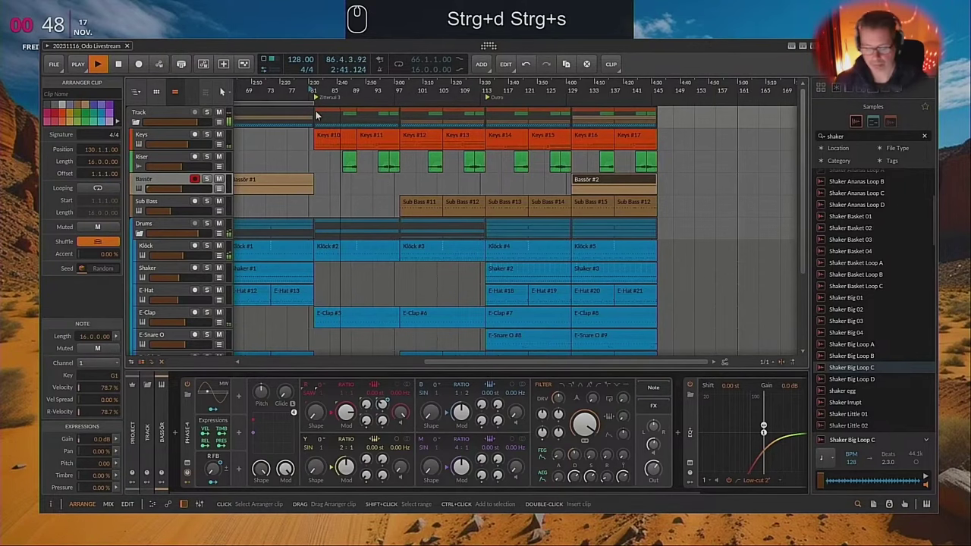
pyautogui.hotkey('ctrl', 'z')
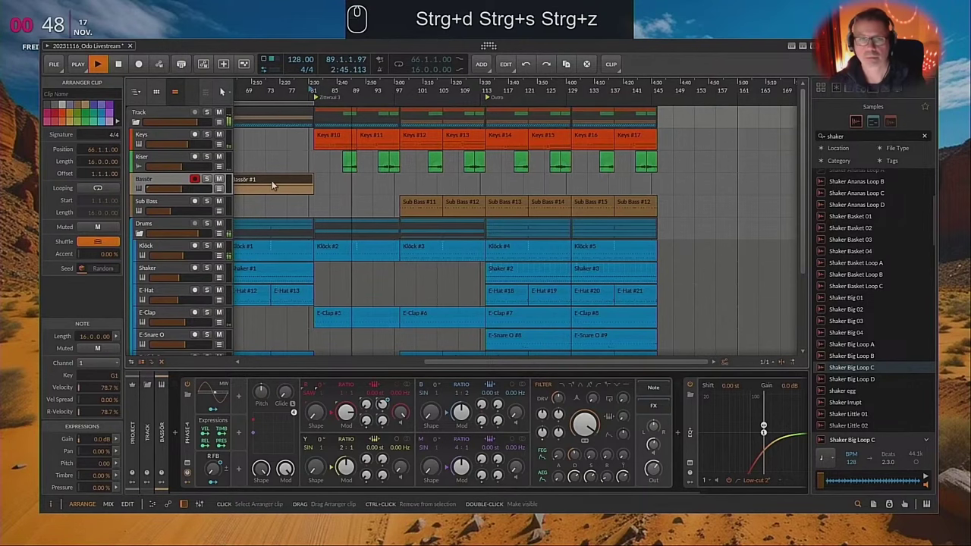
# - Copy the Bassör clip at bar 66 to bar 130 in the Outro and save the project
pyautogui.moveTo(289, 187); pyautogui.dragTo(612, 183)
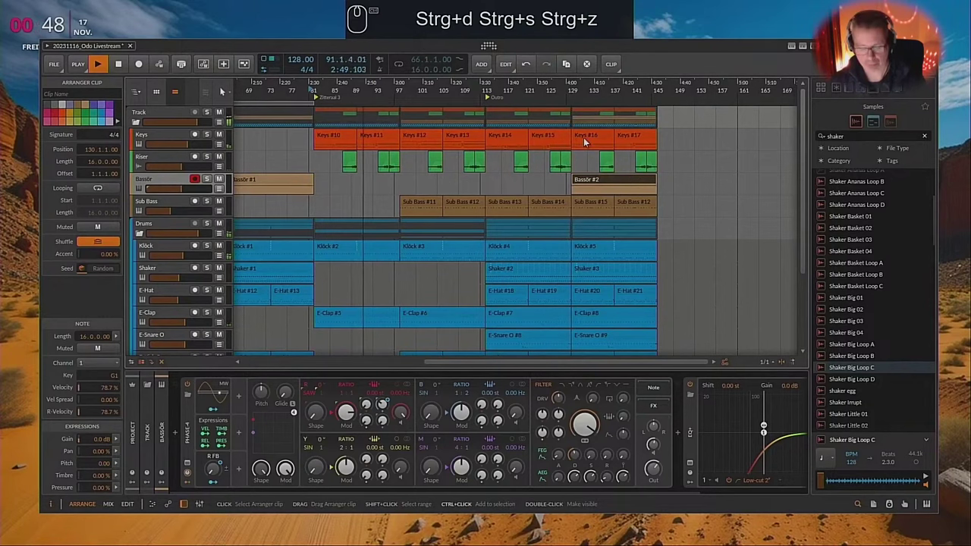
pyautogui.hotkey('ctrl', 's')
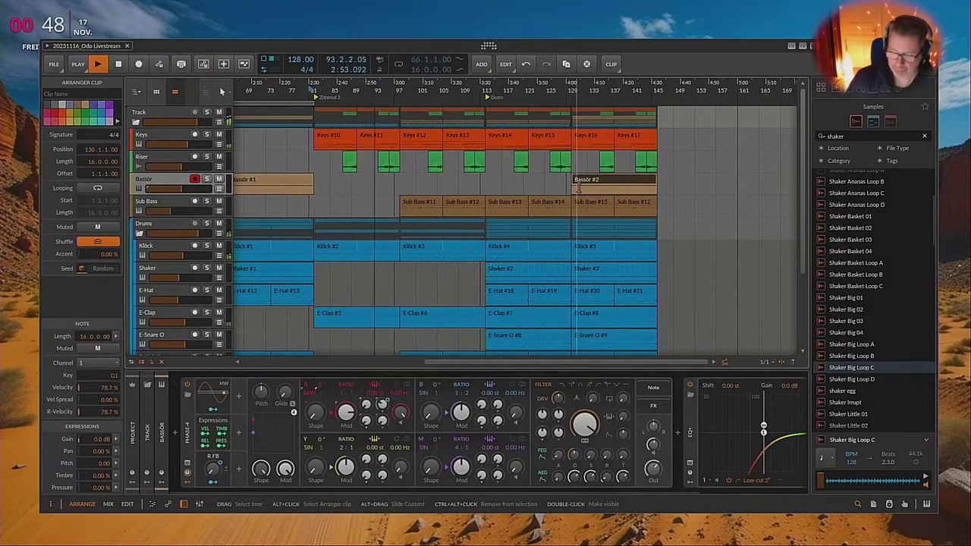
# - Hide the sample browser to give the arrangement the full window width
pyautogui.press('space')
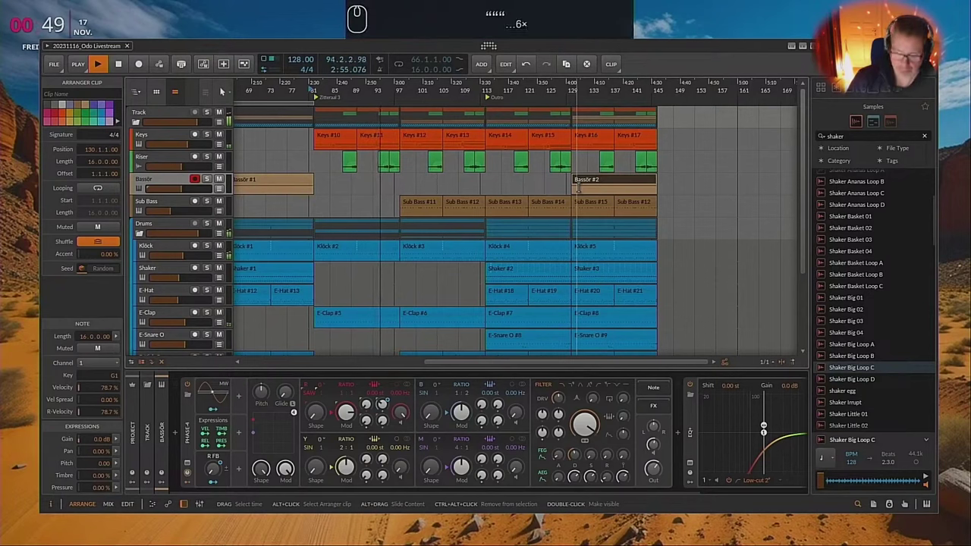
pyautogui.hotkey('alt', 'b')
pyautogui.hotkey('alt', 'b')
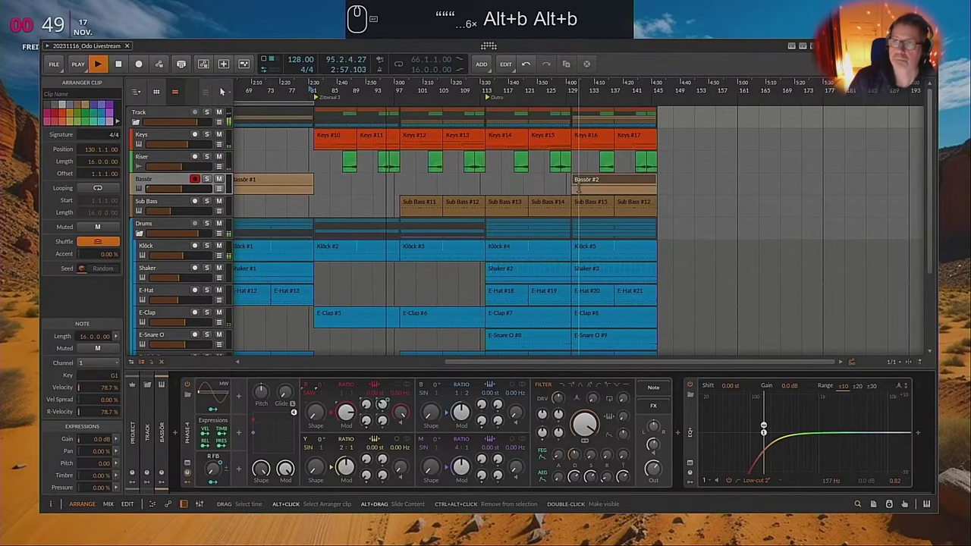